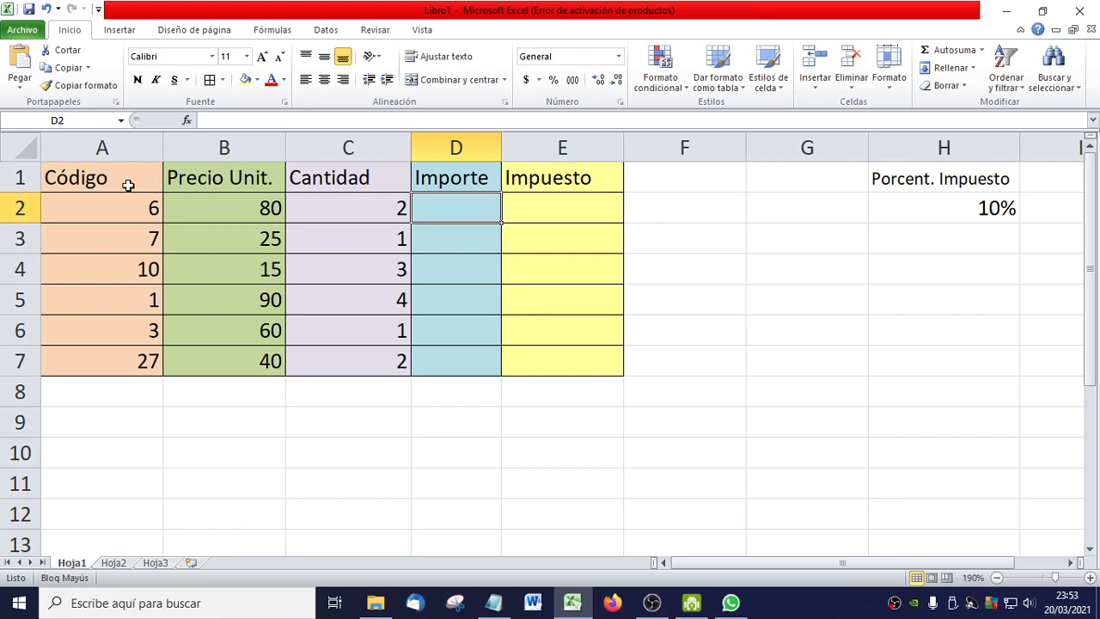
- Format the unit prices in B2:B7 as dollar accounting values with no decimal places
left_click(127, 184)
left_click(230, 177)
left_click_drag(241, 208, 246, 365)
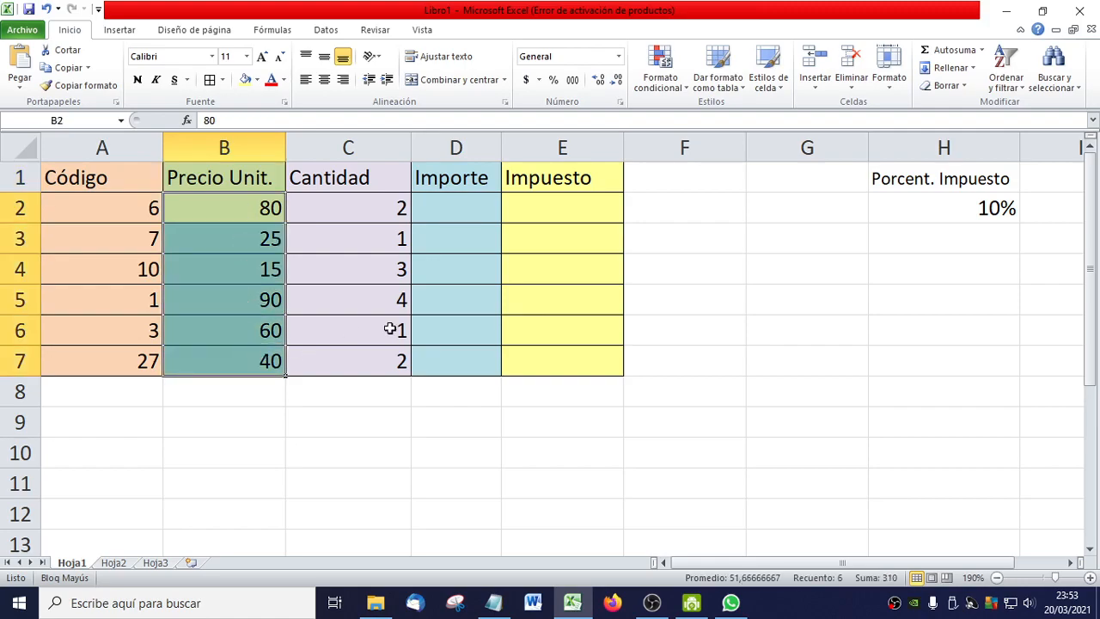
left_click(525, 80)
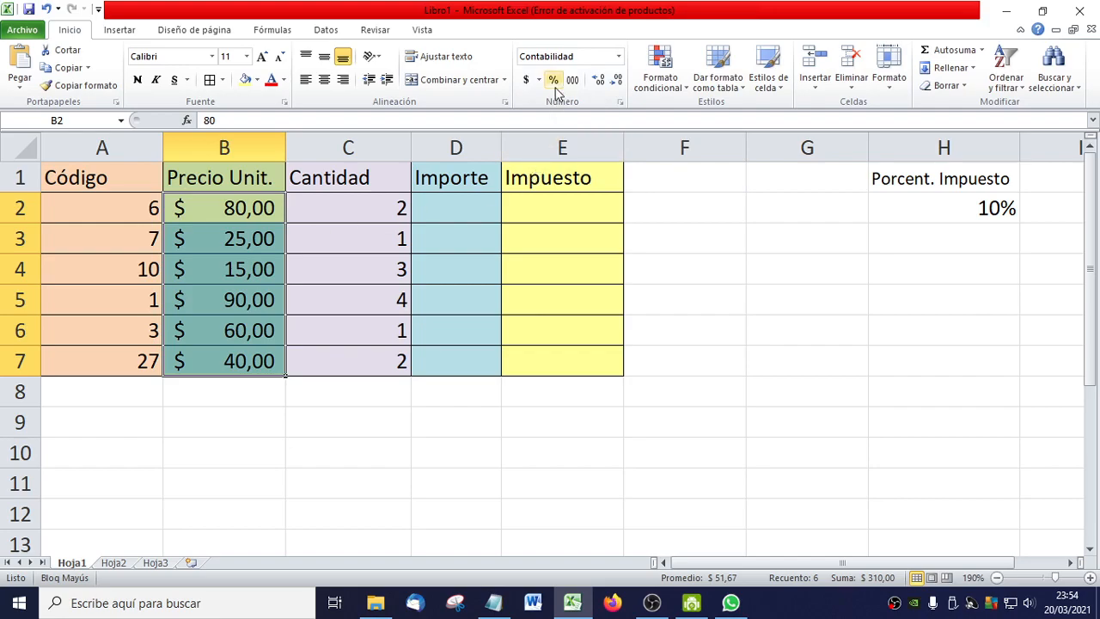
left_click(598, 85)
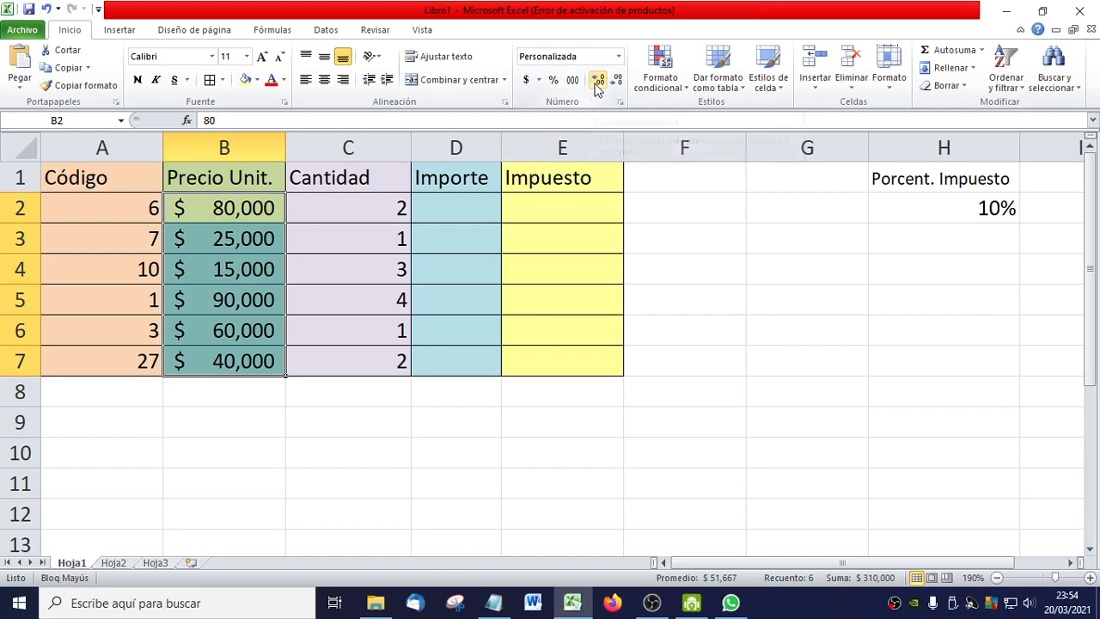
left_click(617, 84)
left_click(617, 84)
left_click(617, 84)
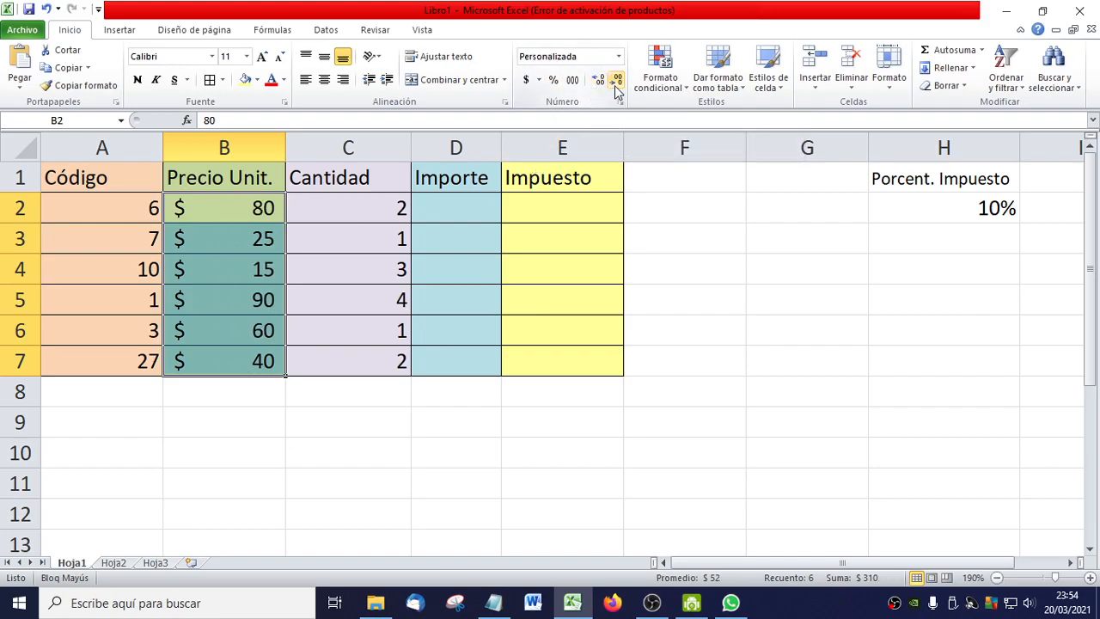
- Examine the unit price and quantity cells in row 2 that the Importe calculation depends on
left_click(345, 208)
left_click(351, 236)
left_click(376, 208)
left_click(258, 210)
left_click(348, 213)
left_click(370, 256)
left_click(458, 211)
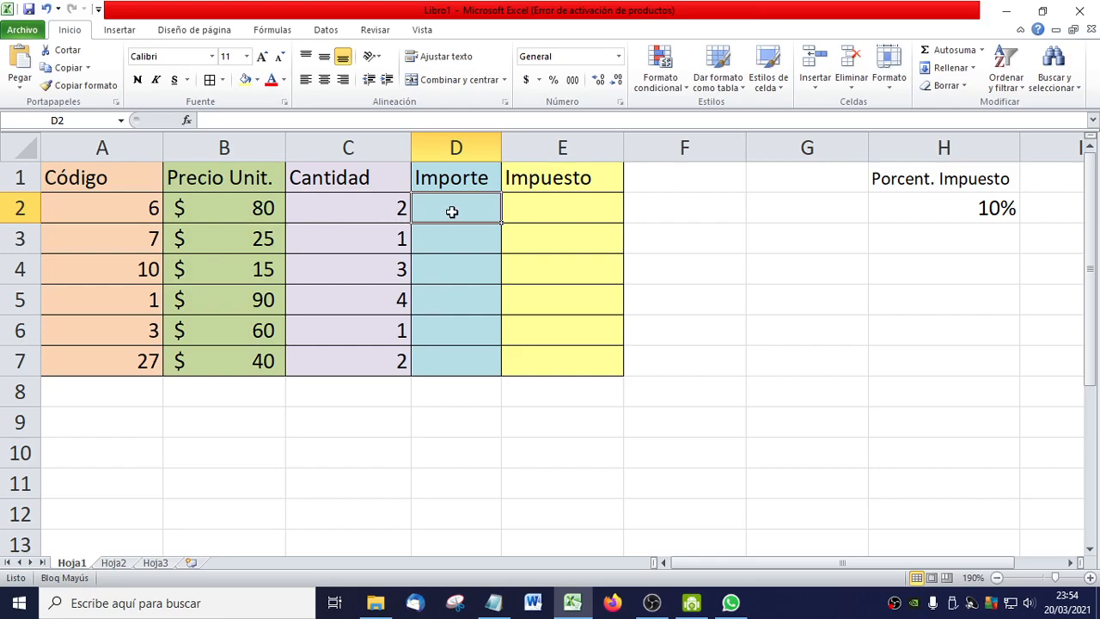
key("Return")
type("0")
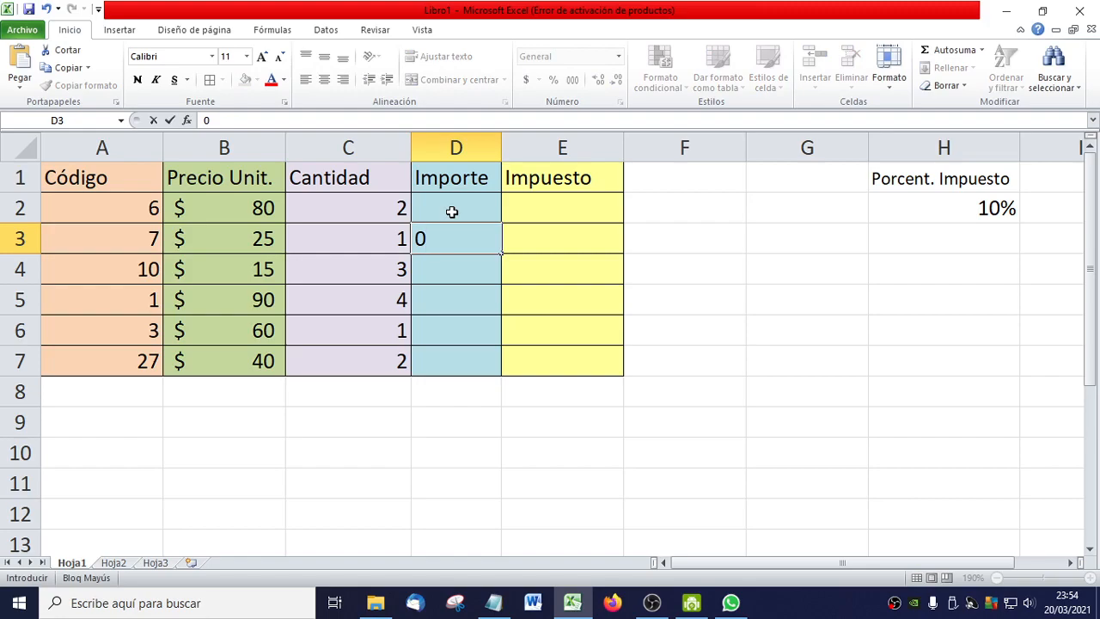
key("Escape")
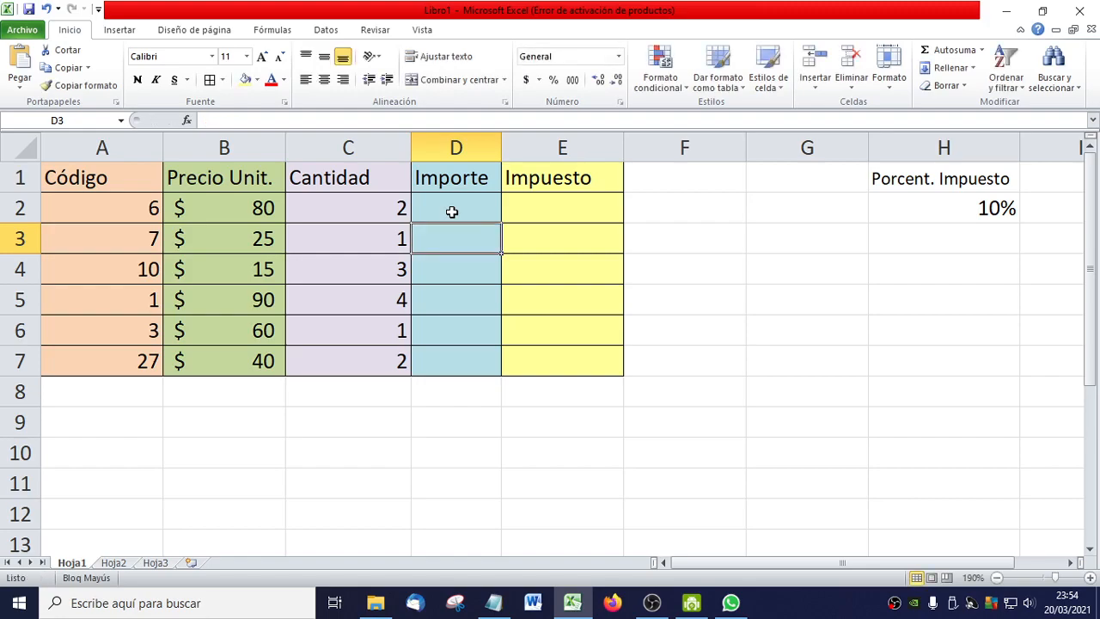
- Calculate the first product's Importe in D2 by multiplying unit price by quantity with the formula =B2*C2
left_click(452, 211)
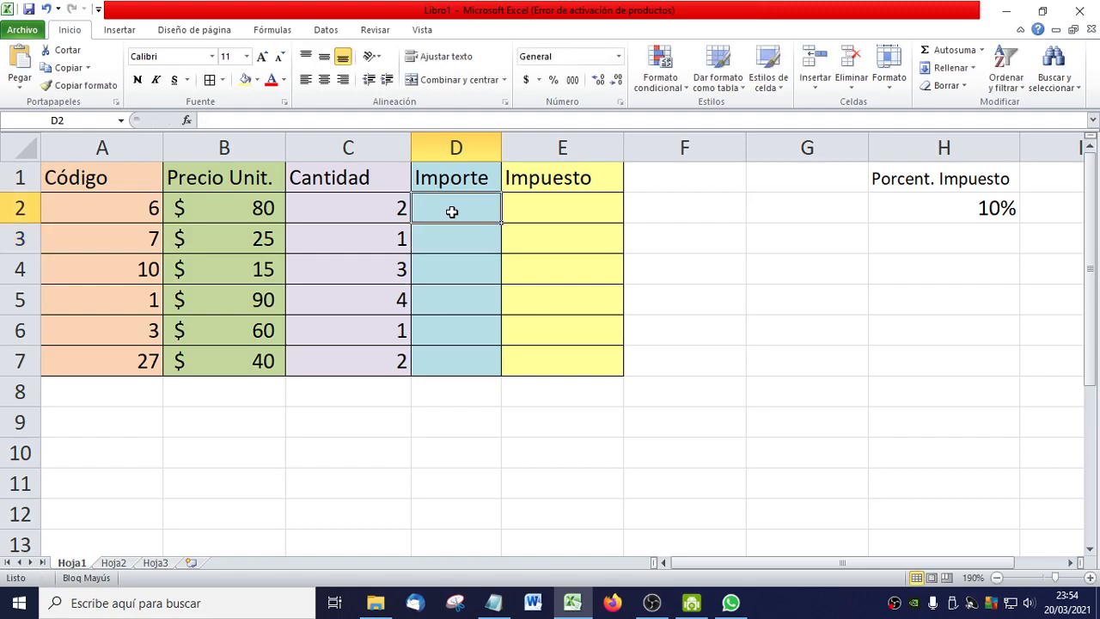
type("=")
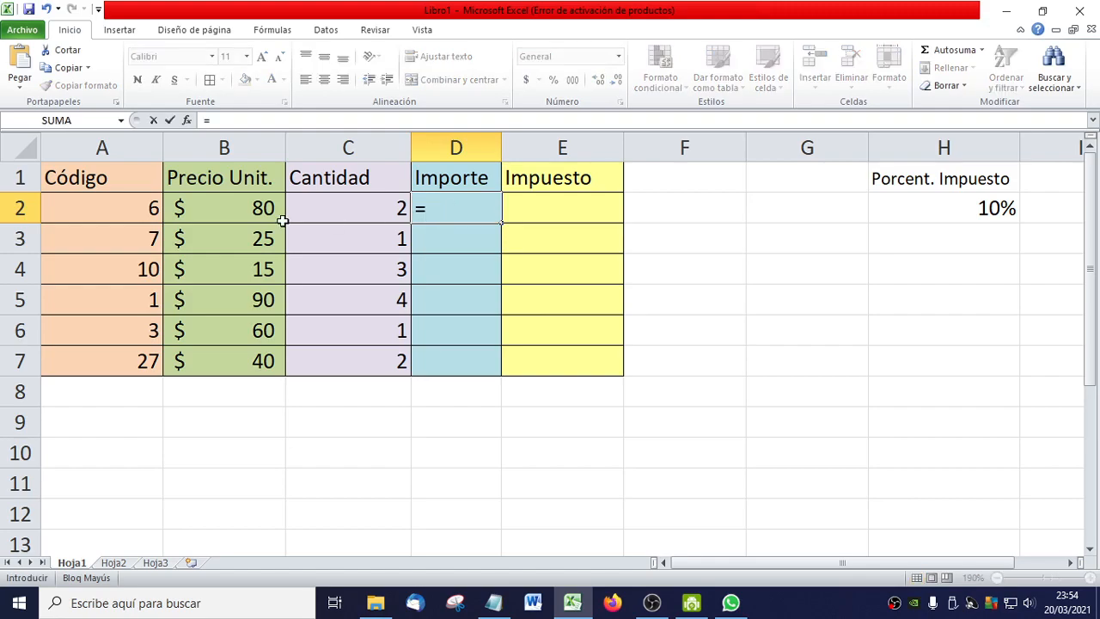
left_click(241, 209)
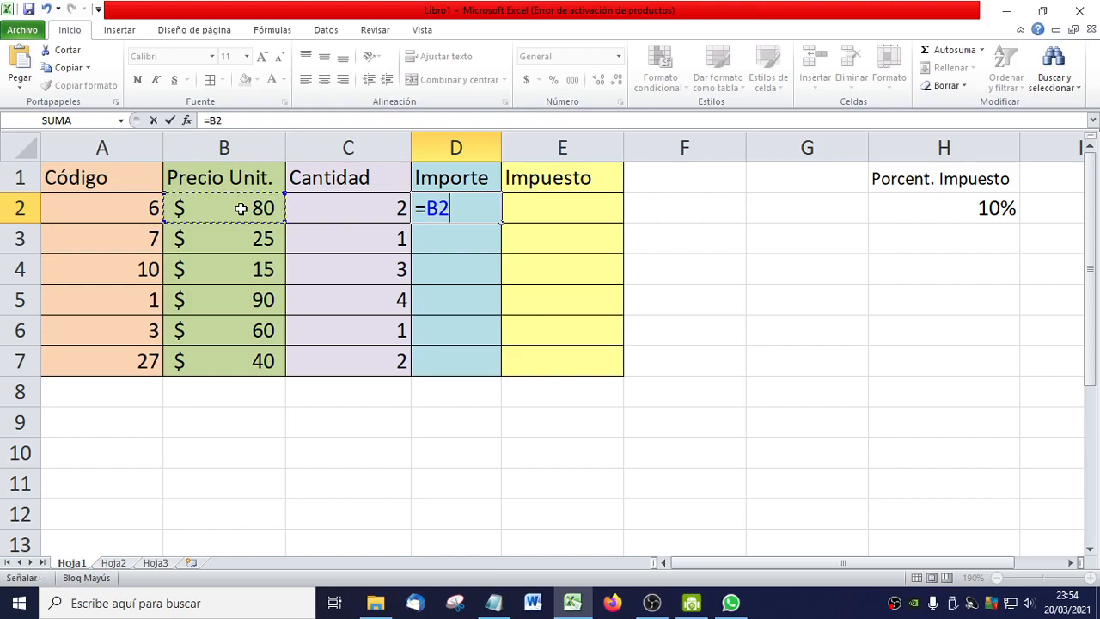
type("*")
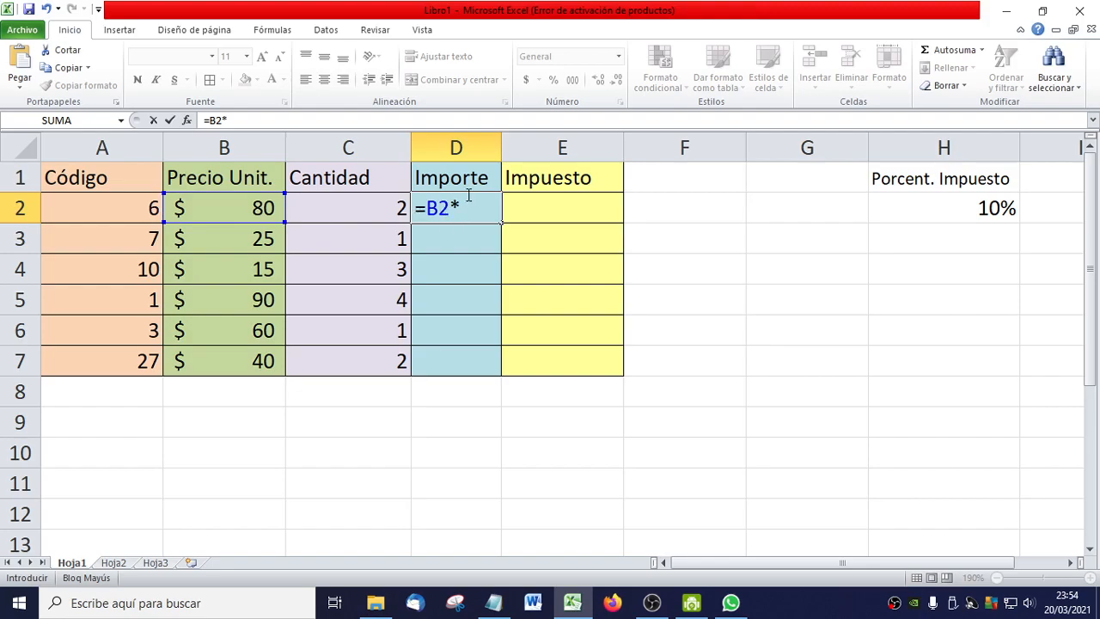
left_click(357, 208)
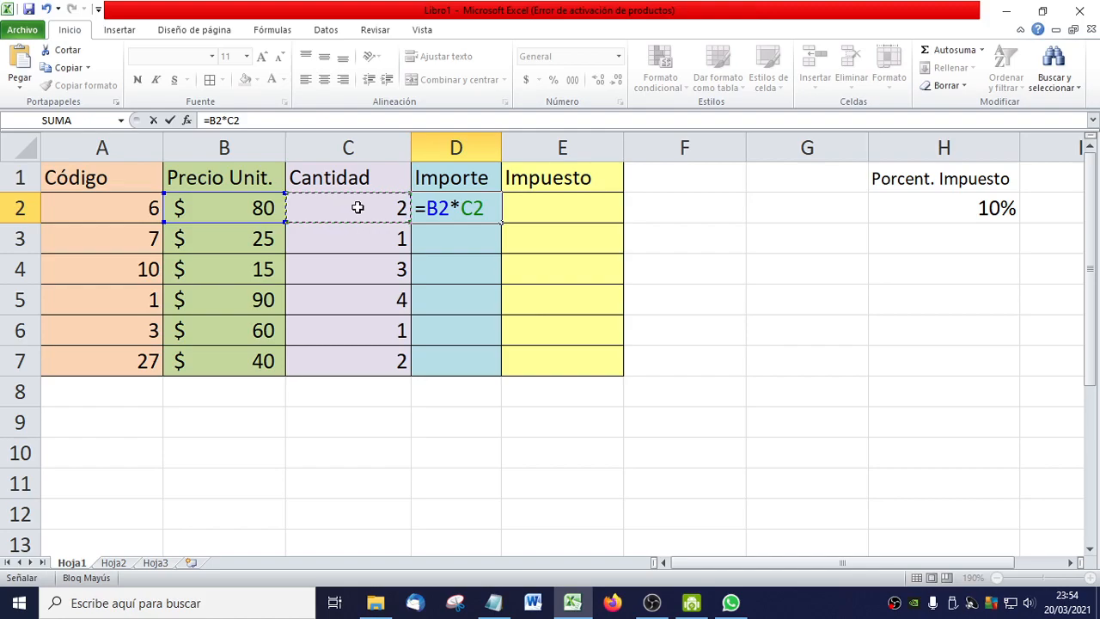
key("Return")
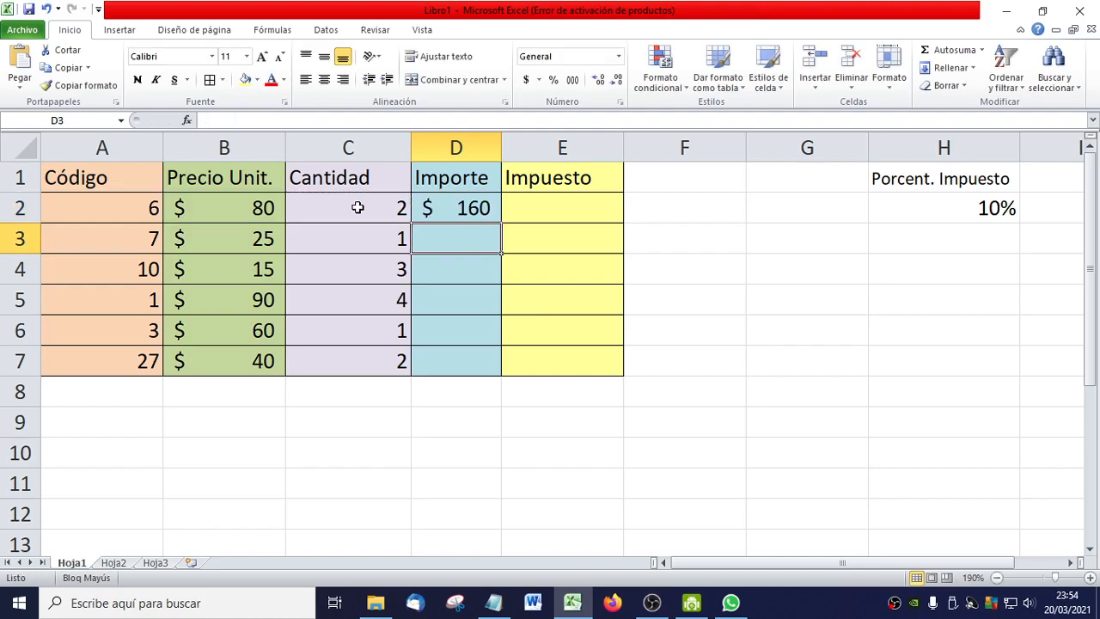
left_click(434, 208)
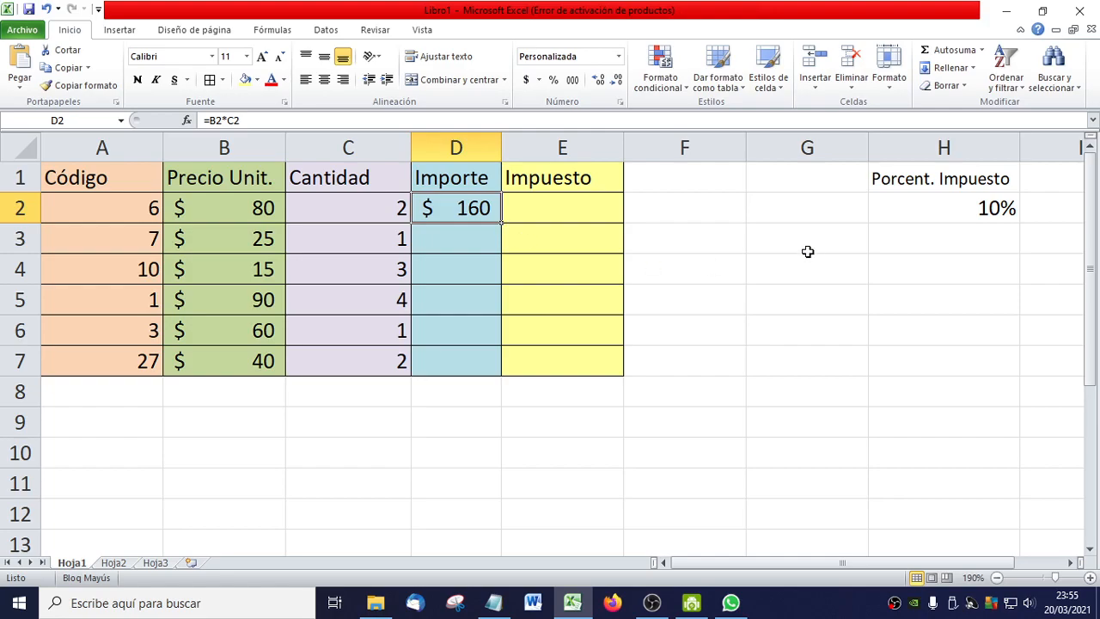
- Enter the sample text "mama" in G3 and fill it down to G8
left_click(783, 237)
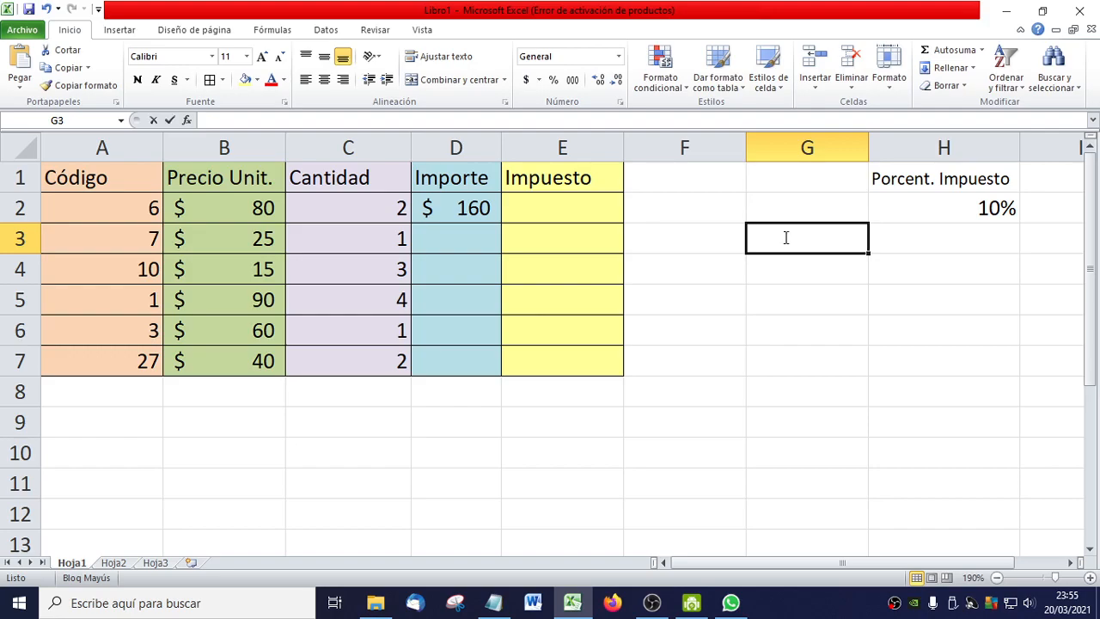
type("ma")
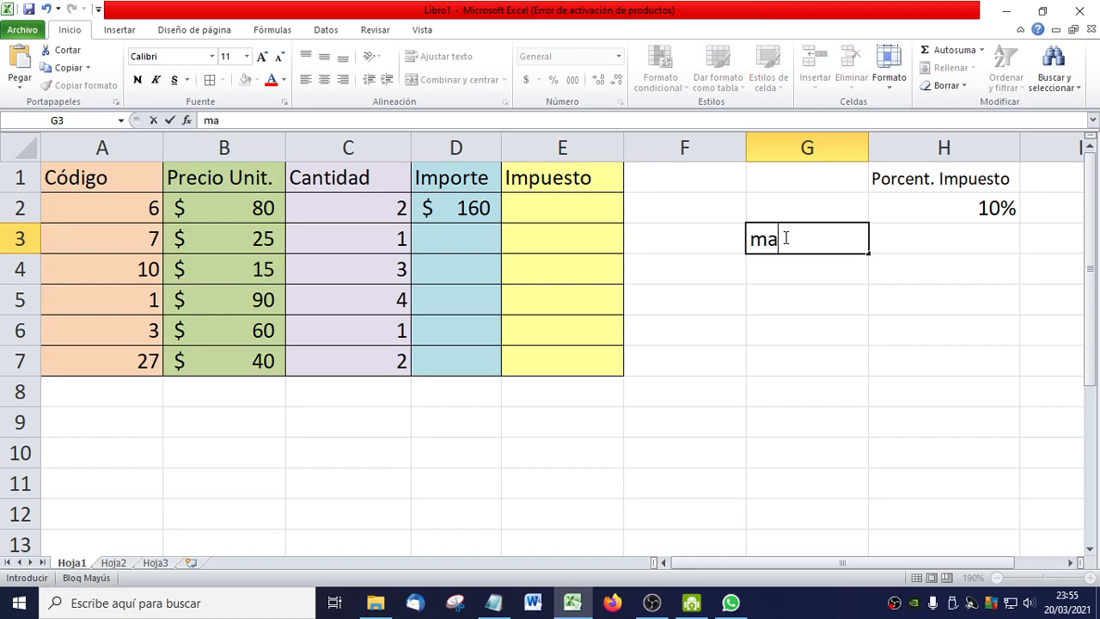
type("ma")
key("Return")
left_click(786, 239)
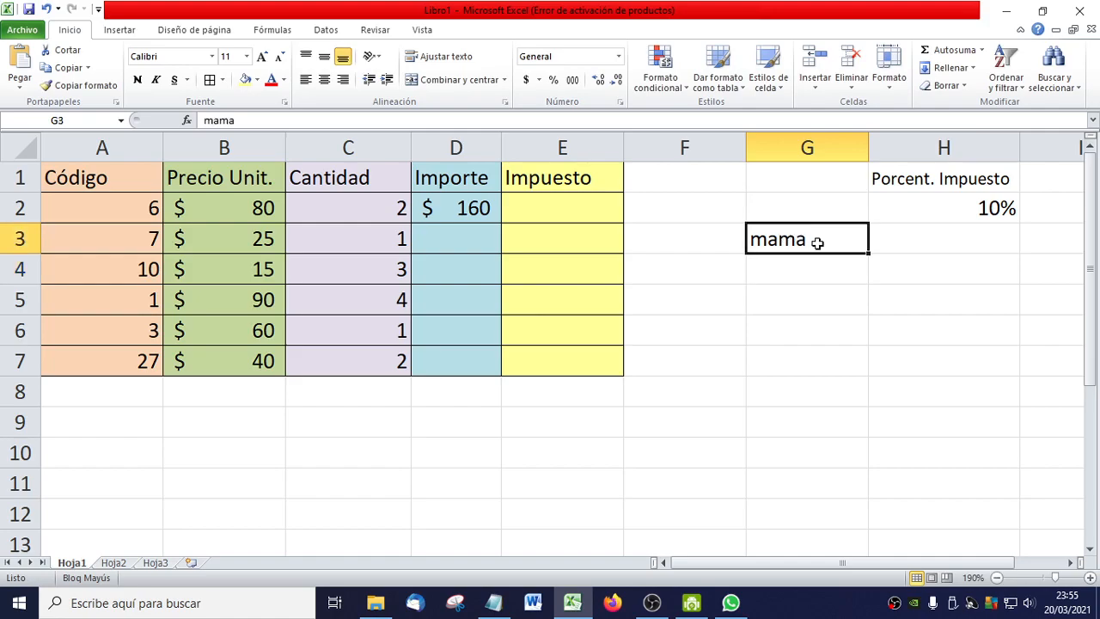
left_click_drag(868, 254, 868, 404)
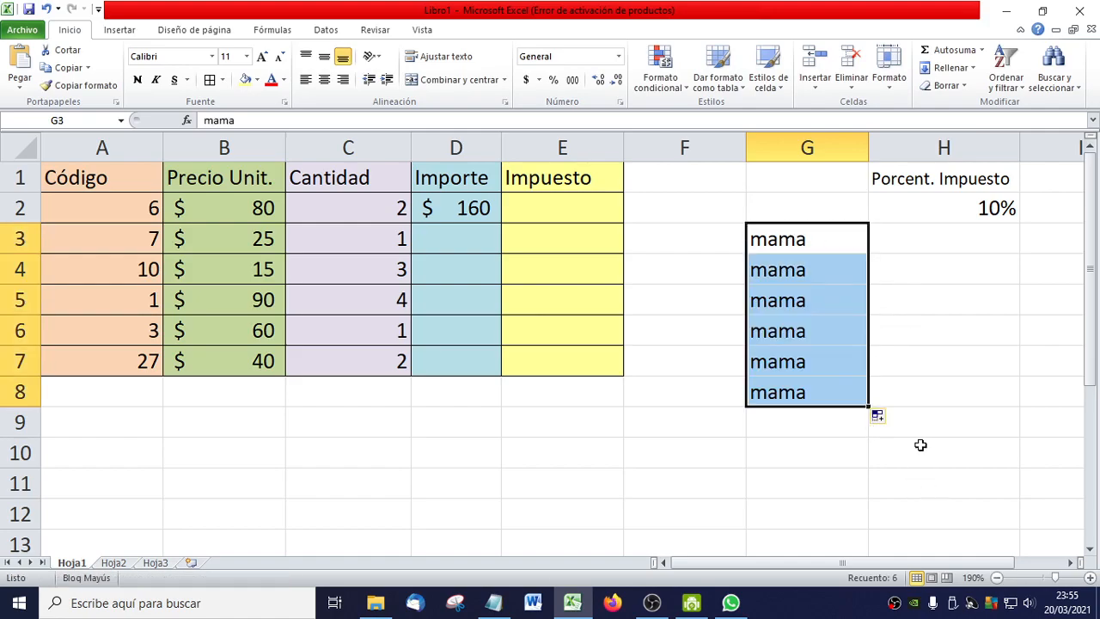
- Replace the content of G3 with 25 and fill that number down to G8
left_click(823, 245)
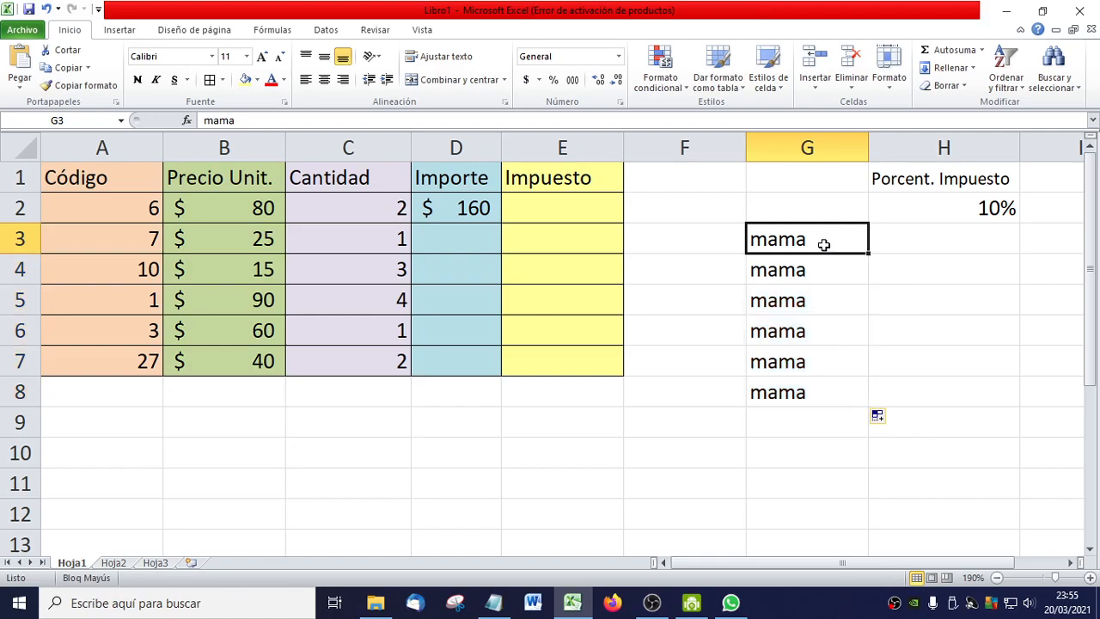
type("25")
key("Return")
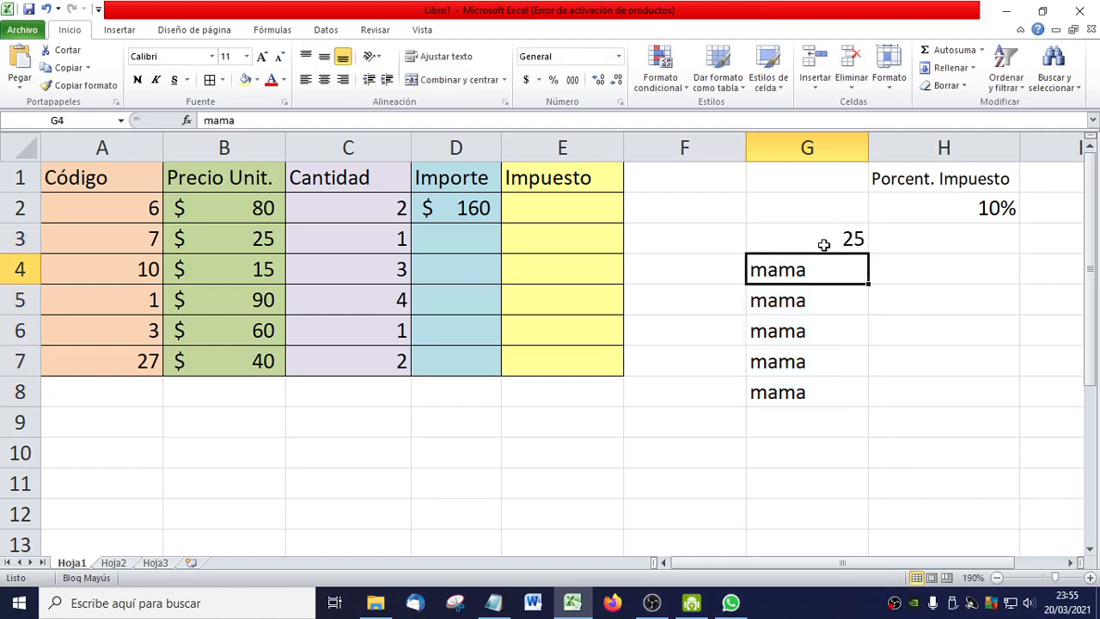
left_click(824, 245)
left_click_drag(868, 254, 869, 403)
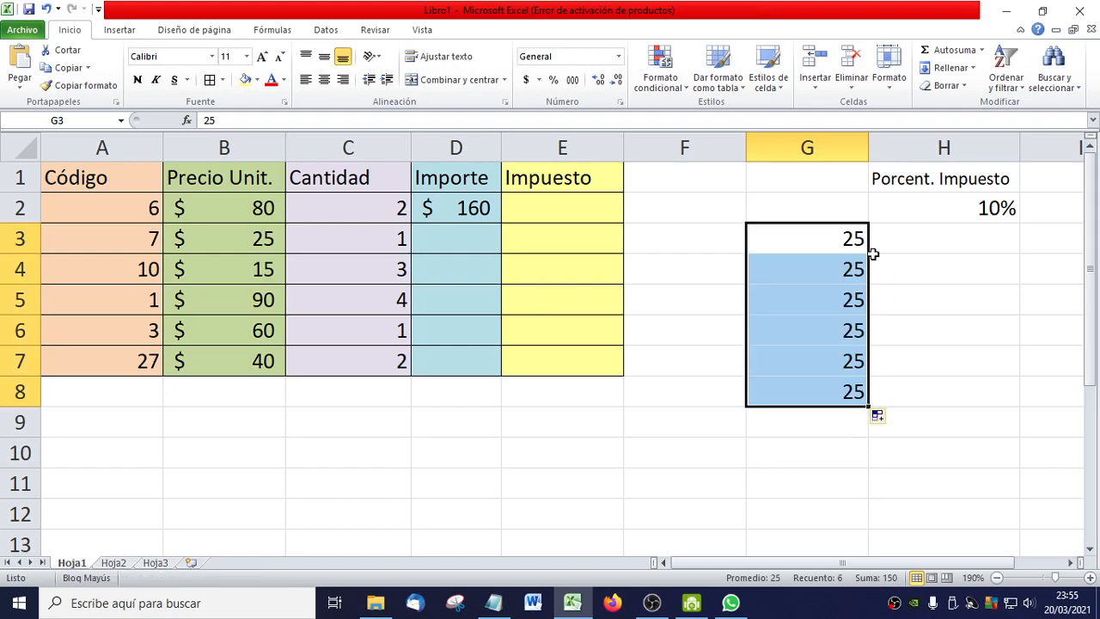
- Clear the filled copies in G4:G8, keeping the number in G3
left_click(825, 241)
left_click_drag(840, 272, 855, 395)
key("Delete")
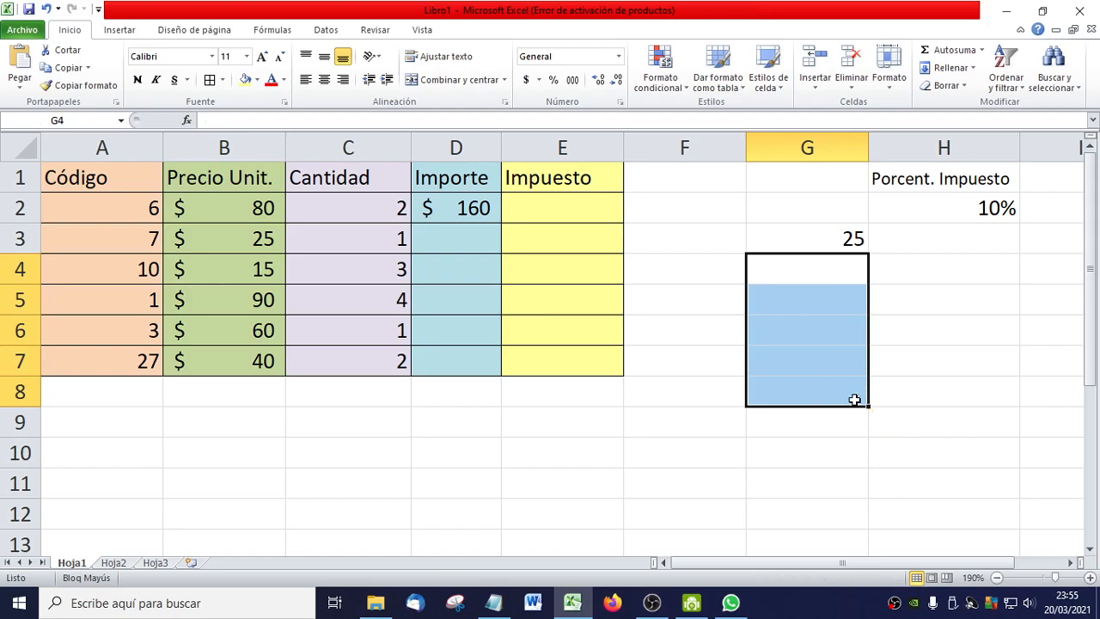
- Copy the number in G3 and paste it into the range G4:G10
left_click(805, 242)
right_click(805, 243)
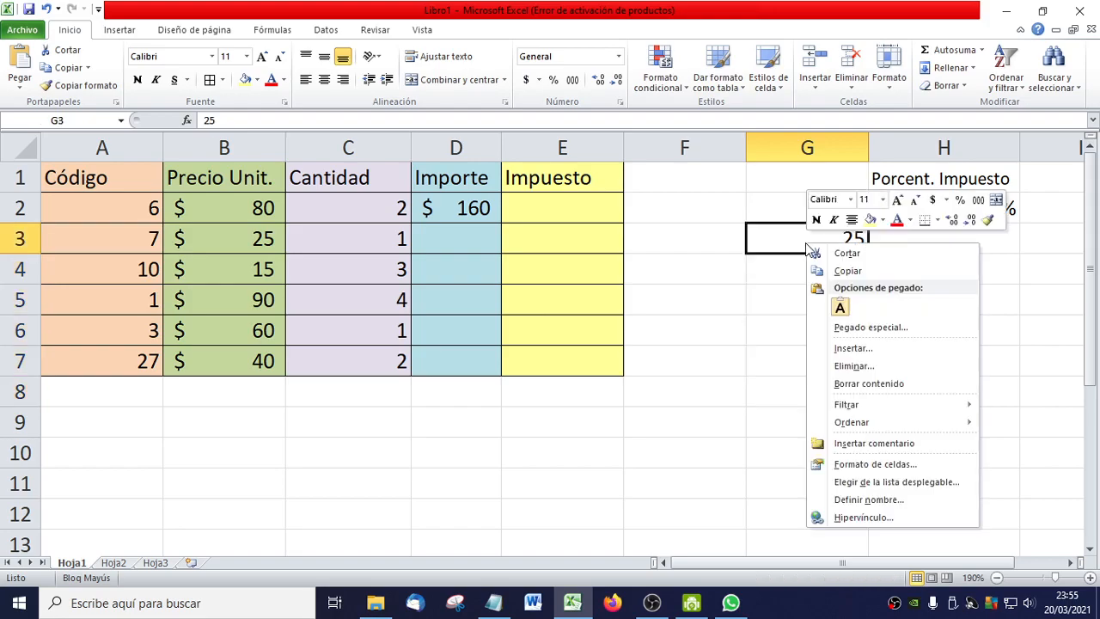
left_click(840, 271)
left_click_drag(830, 272, 845, 437)
right_click(803, 337)
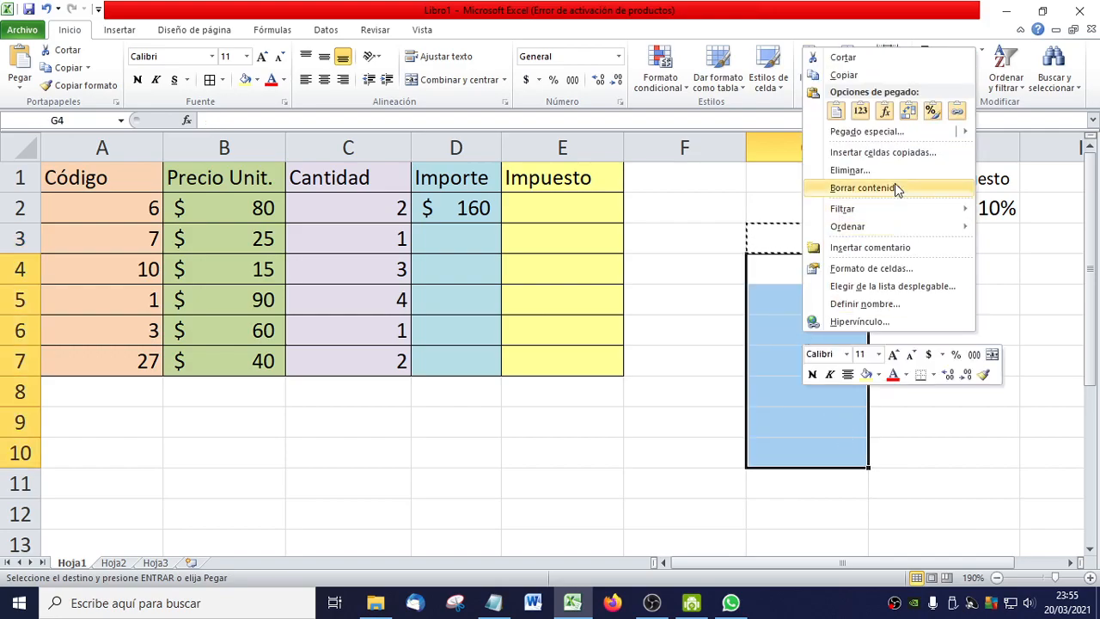
left_click(837, 110)
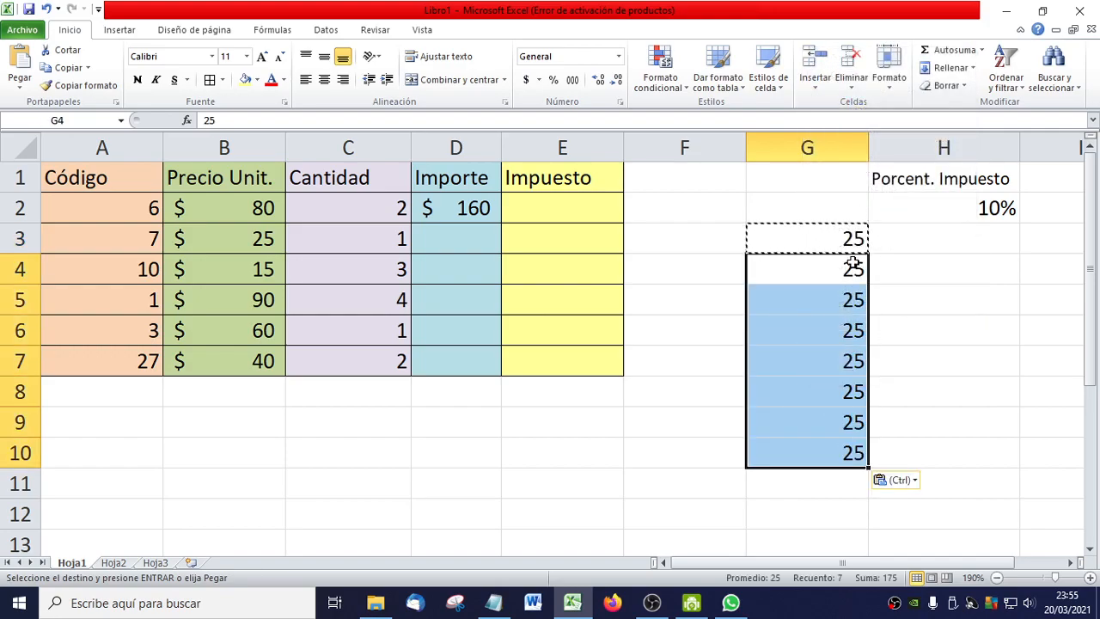
- Delete all the sample numbers from G3:G10
left_click(820, 211)
left_click_drag(819, 238, 848, 449)
key("Delete")
left_click(835, 243)
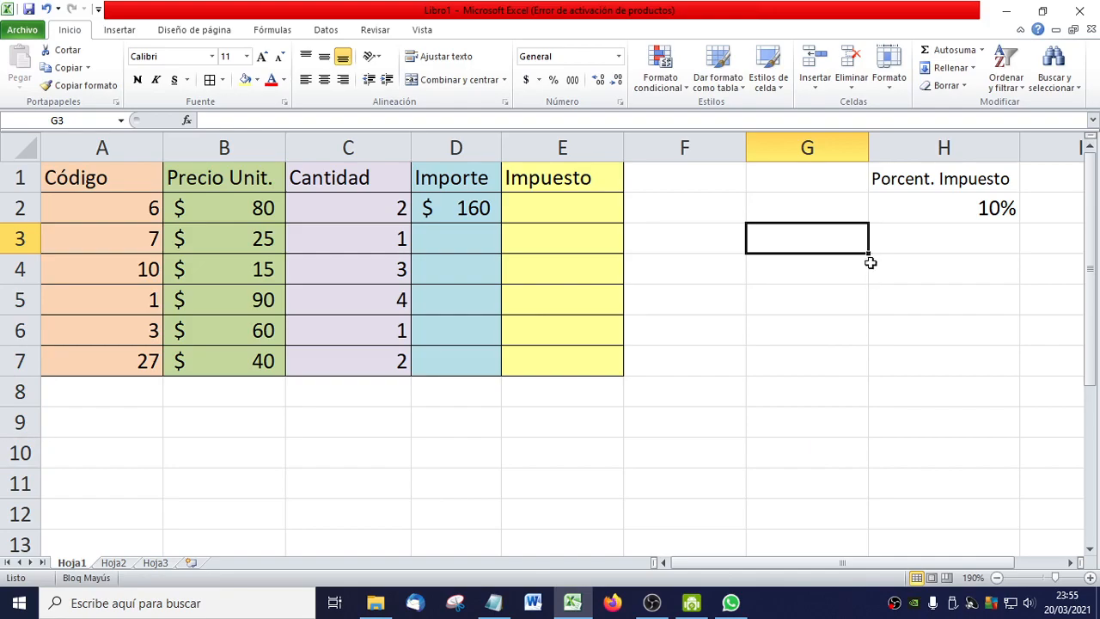
scroll(971, 346, "up", 3, "ctrl")
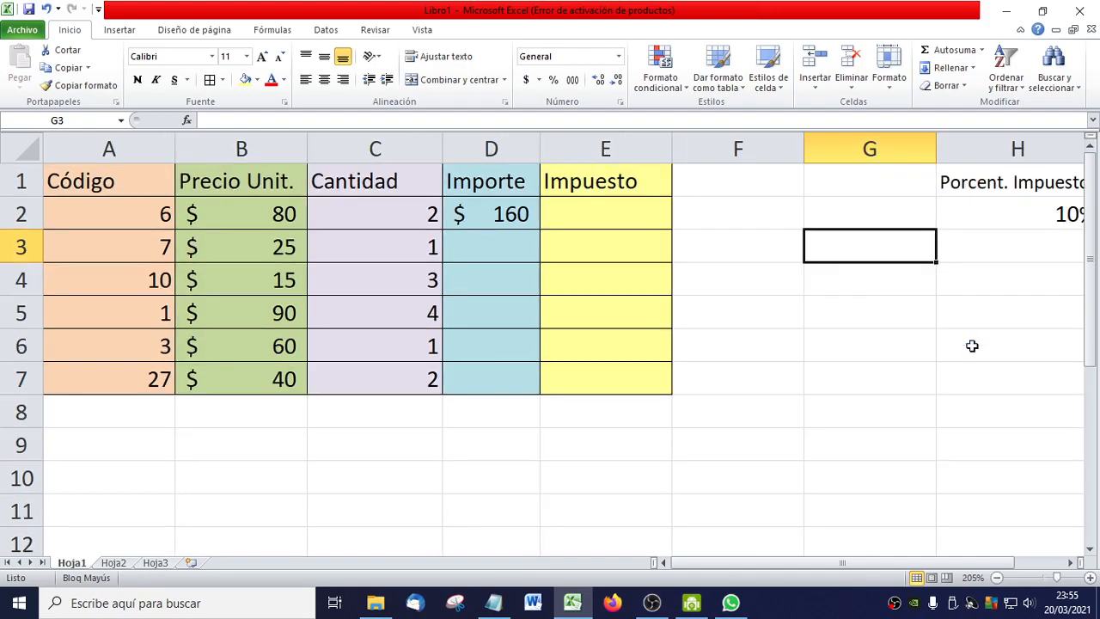
scroll(971, 345, "up", 2, "ctrl")
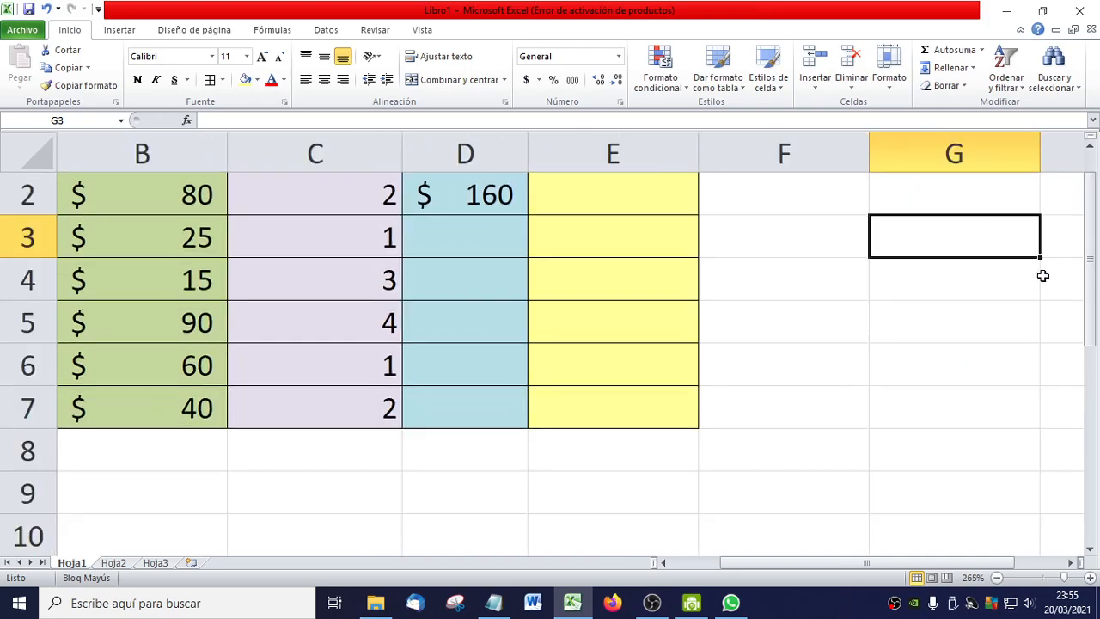
scroll(982, 324, "down", 4, "ctrl")
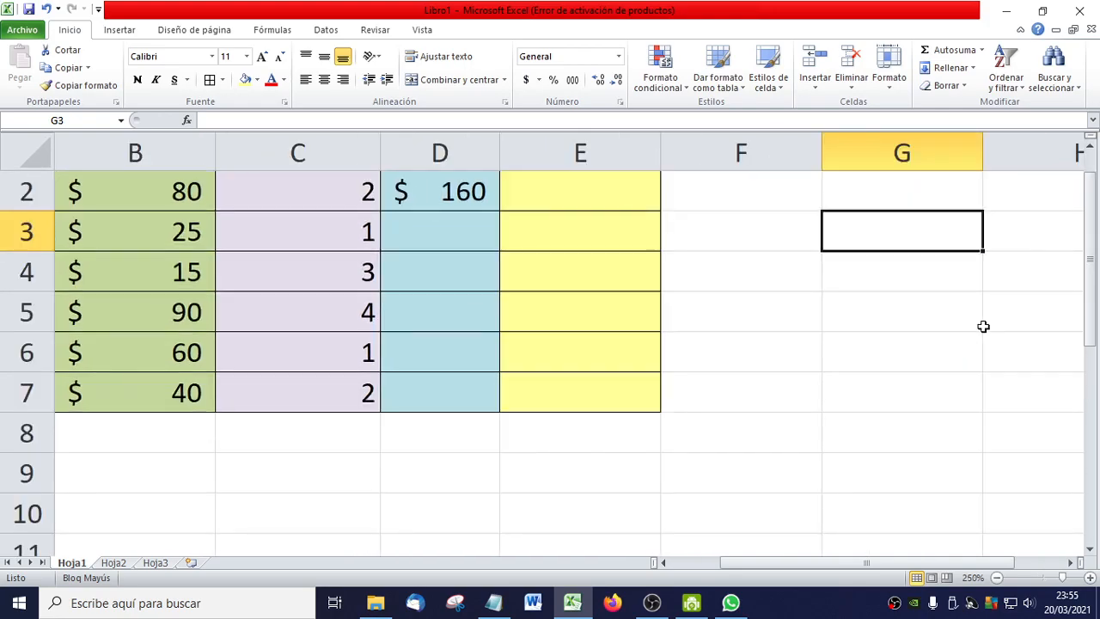
scroll(983, 327, "down", 1, "ctrl")
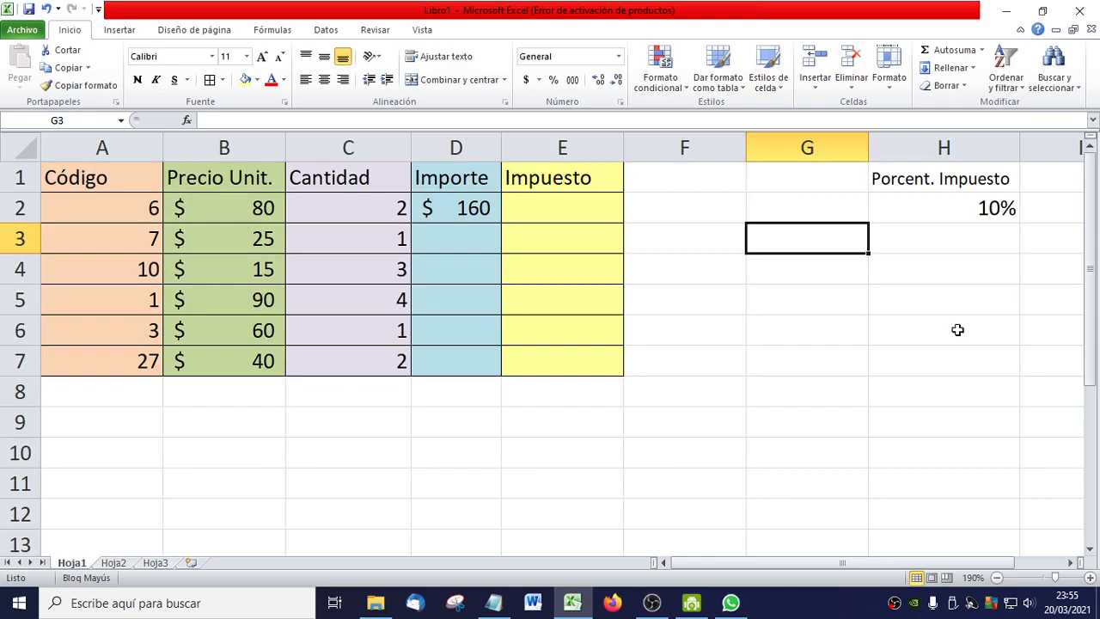
- Examine which unit price and quantity cells the Importe in row 3 must use compared with those in row 2
left_click(465, 210)
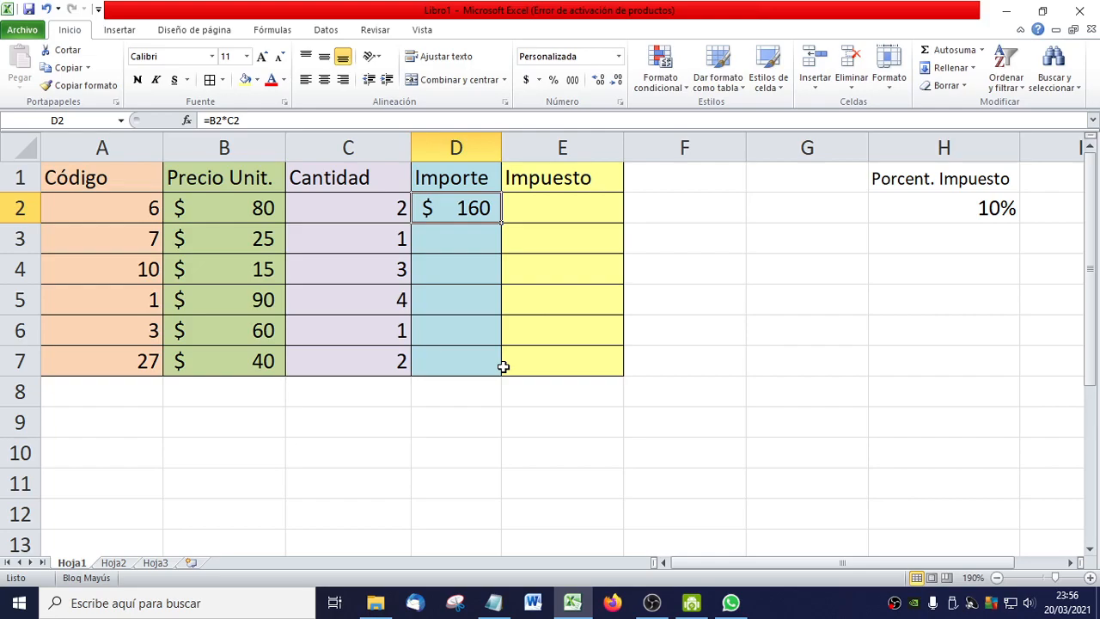
left_click(444, 251)
left_click(251, 243)
left_click(341, 241)
left_click(220, 240)
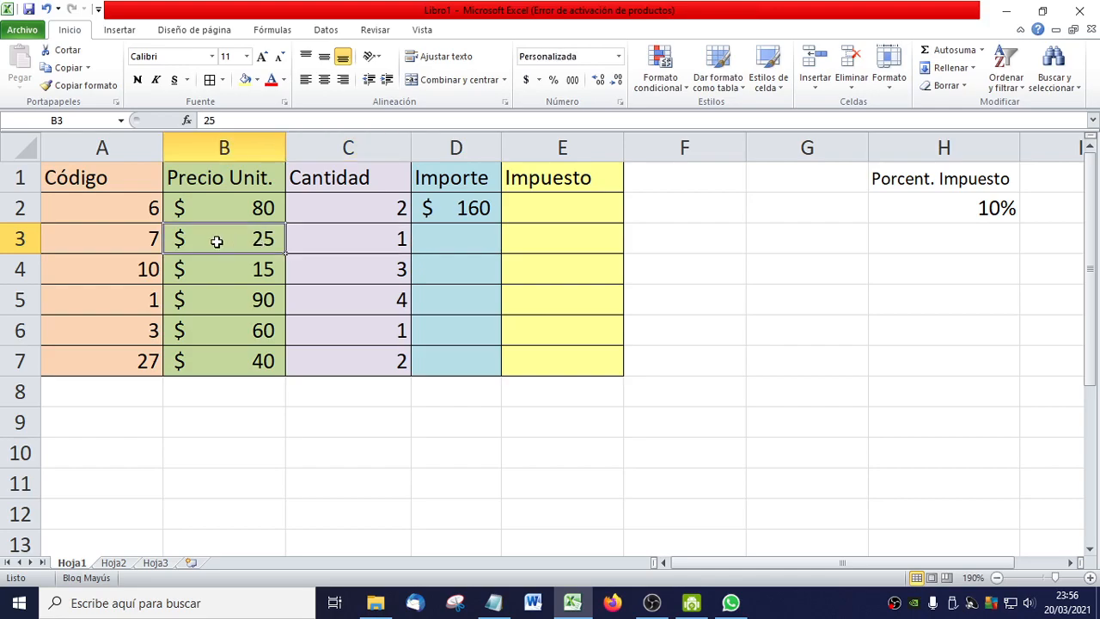
left_click(349, 243)
left_click(444, 245)
left_click(251, 215)
left_click(303, 211)
left_click(455, 244)
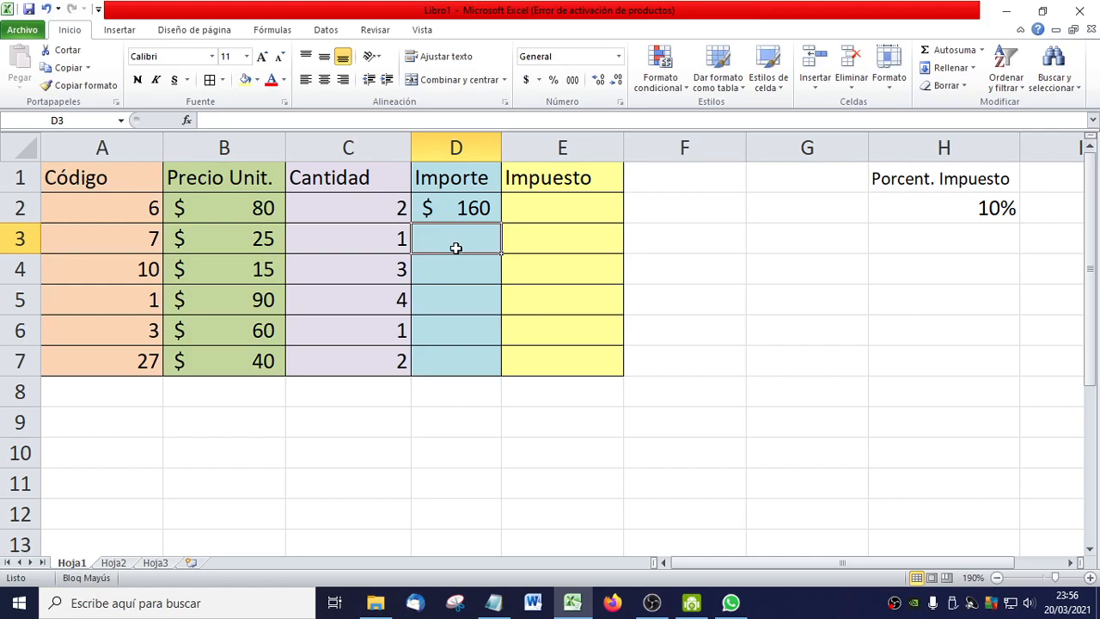
- Fill the Importe formula from D2 down through D7 for the remaining products
left_click(467, 209)
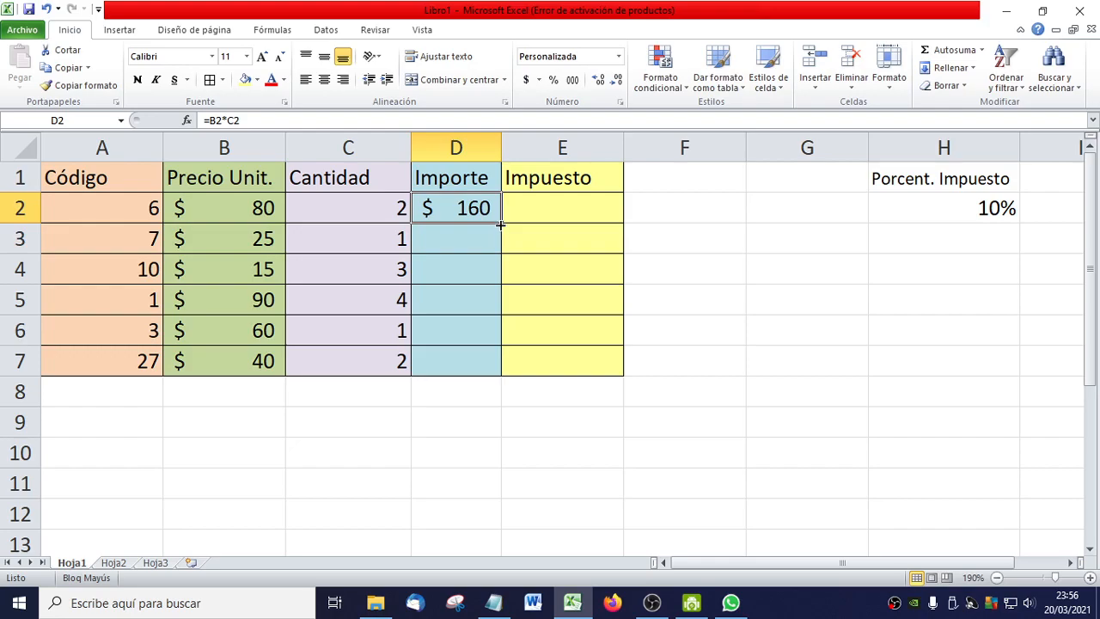
left_click_drag(501, 222, 492, 363)
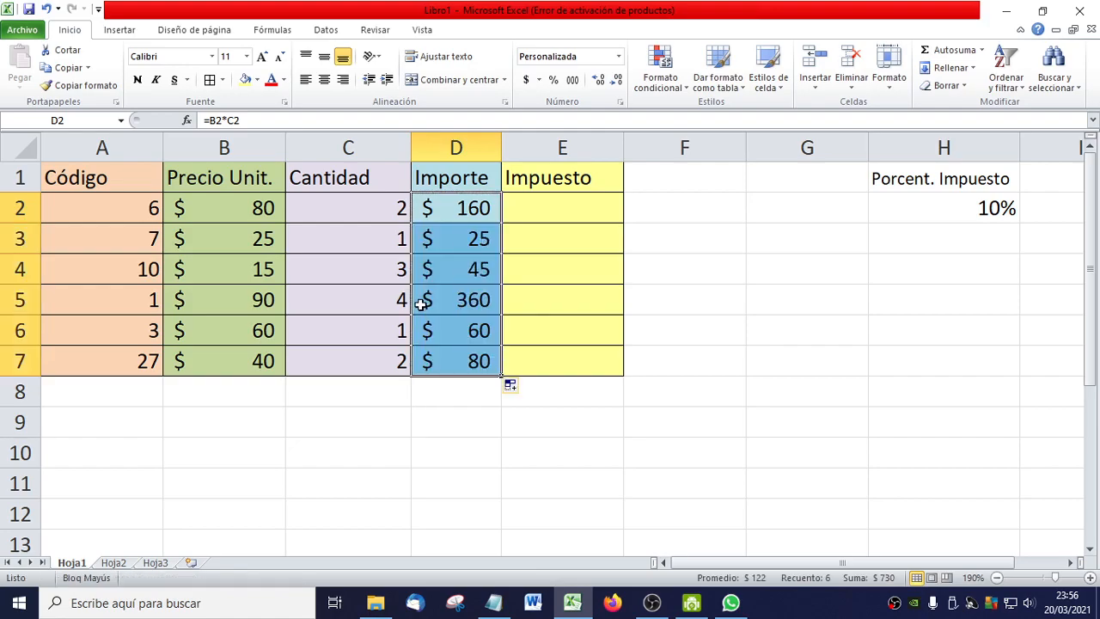
- Review the copied Importe formulas in column D to see which unit price and quantity cells each row multiplies
left_click(464, 243)
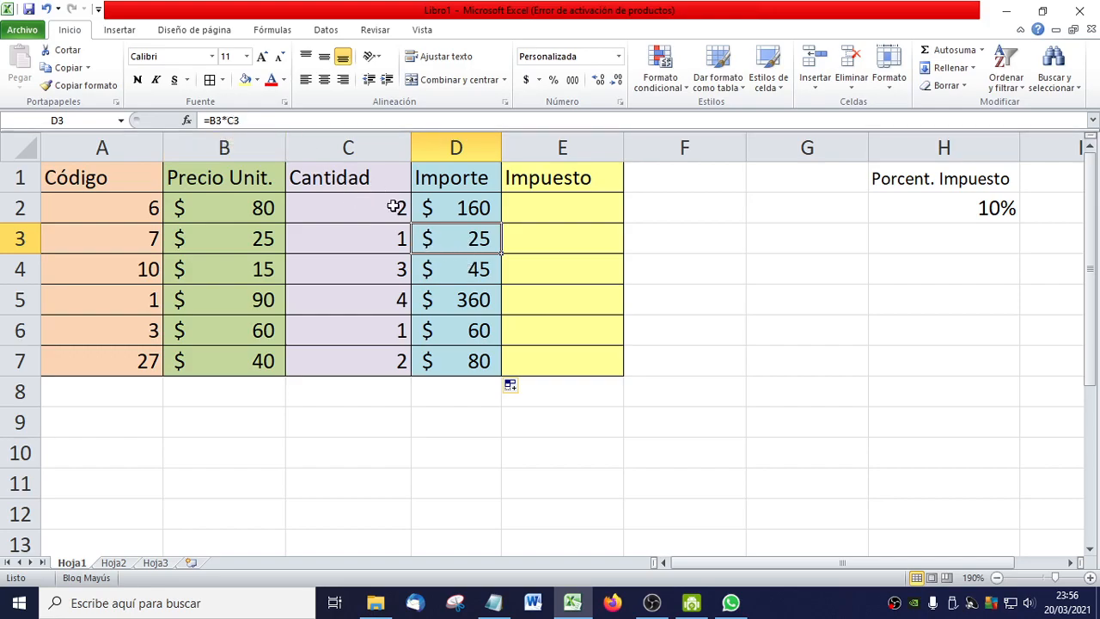
left_click(442, 271)
left_click(456, 300)
left_click(469, 358)
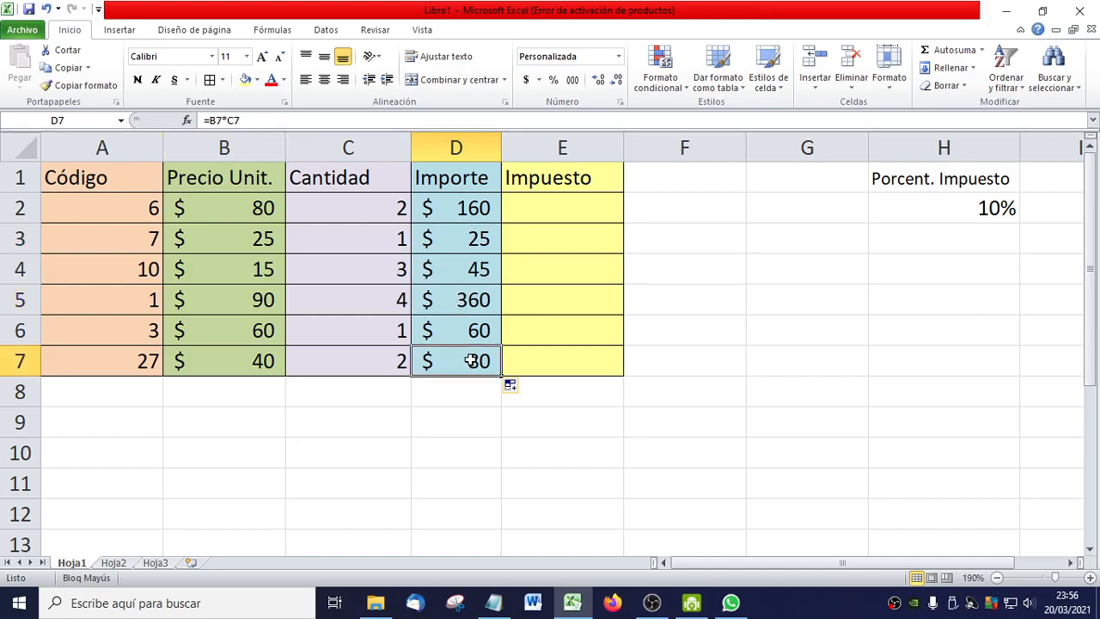
left_click(472, 213)
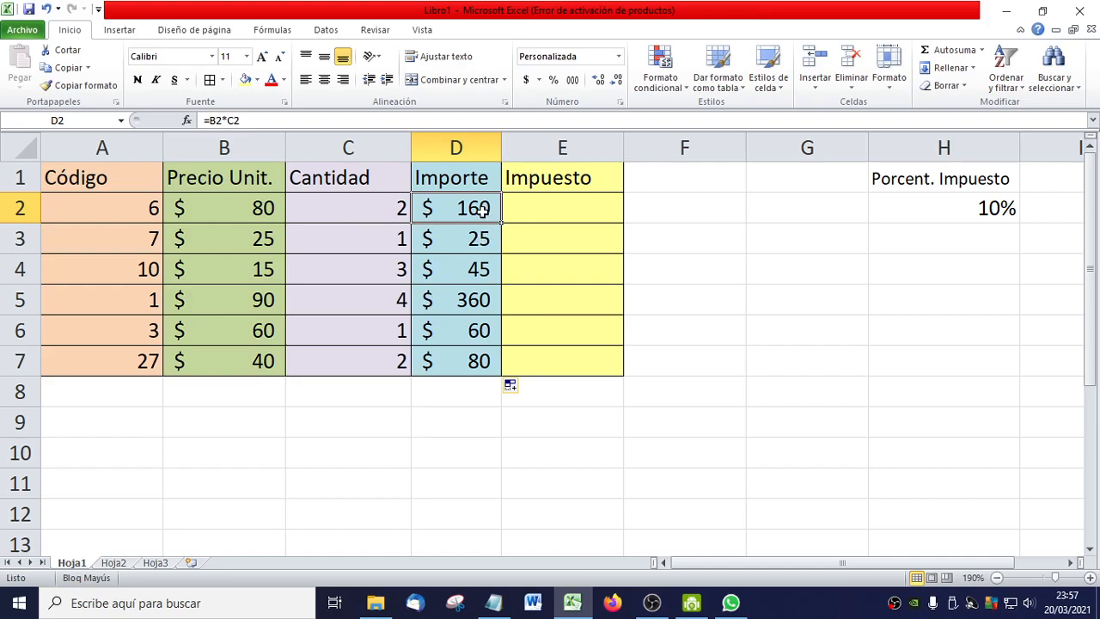
left_click(477, 240)
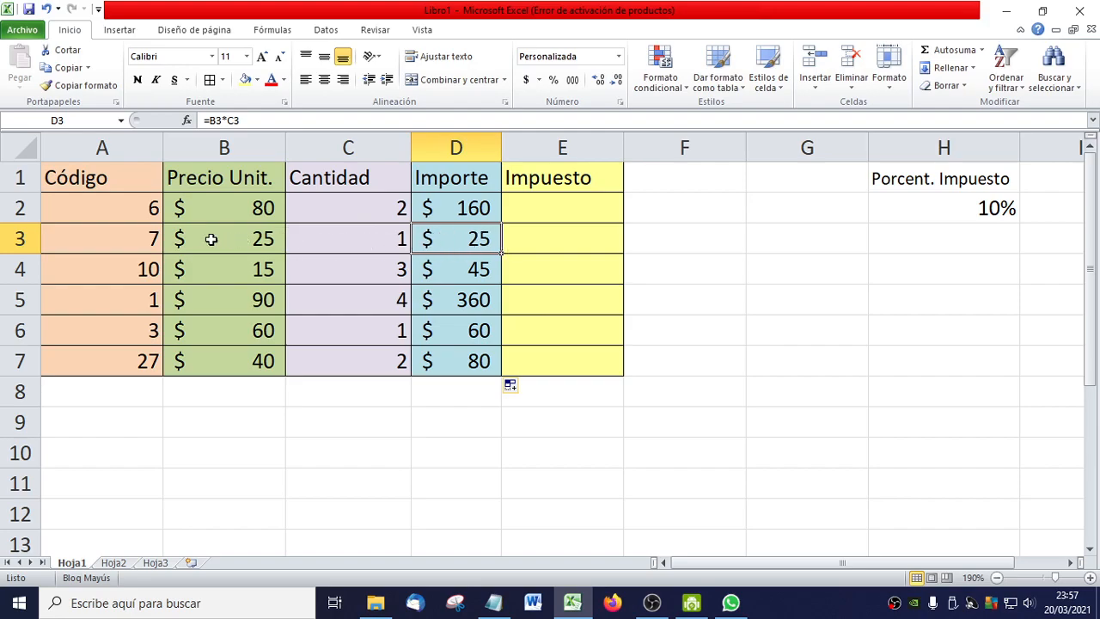
left_click(473, 208)
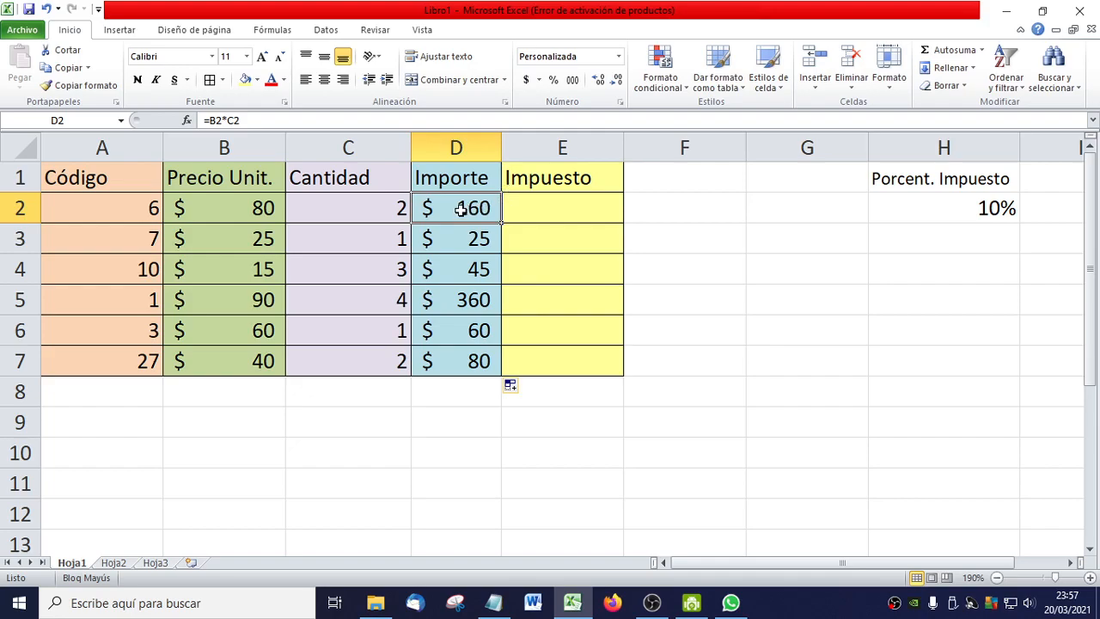
- Enter the formula =D2*H2 in E2 to calculate the first product's Impuesto from its Importe and the tax percentage
left_click(547, 211)
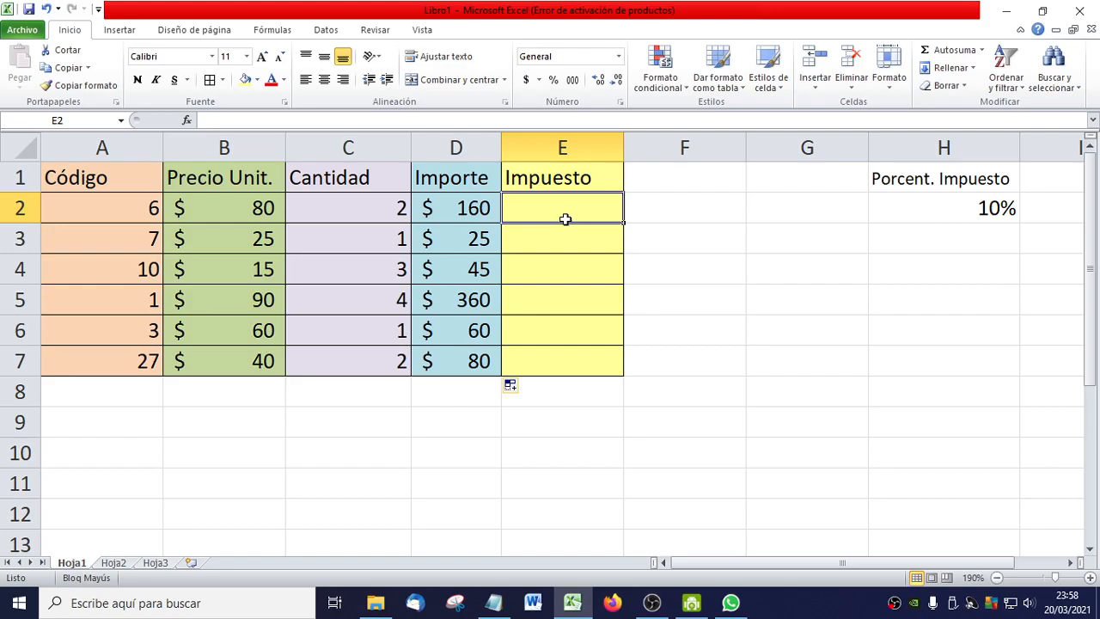
type("=")
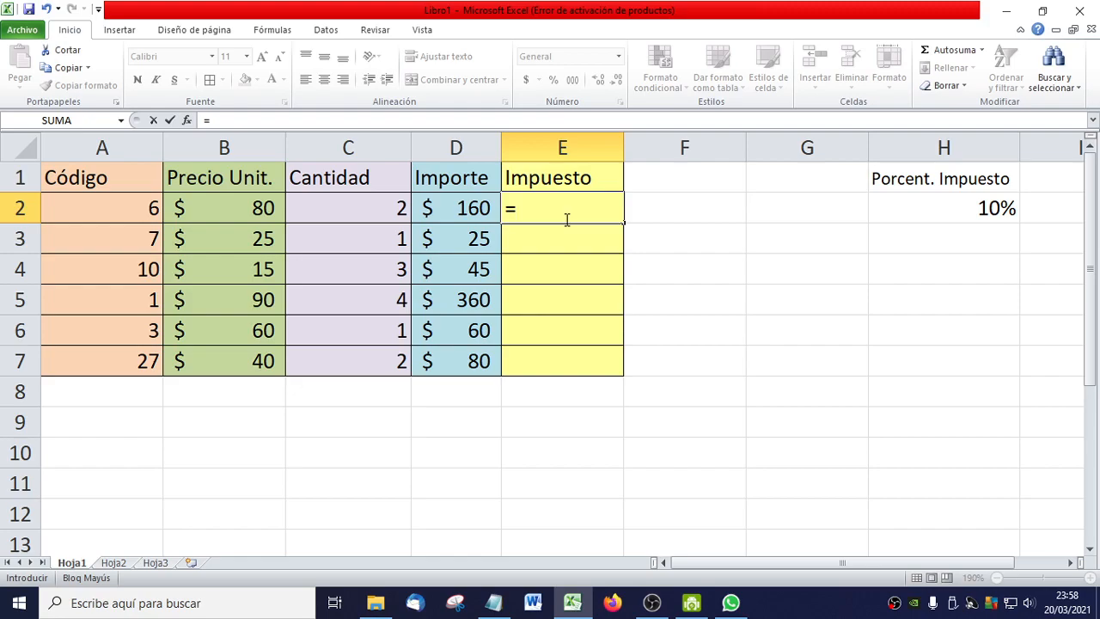
type("D2*")
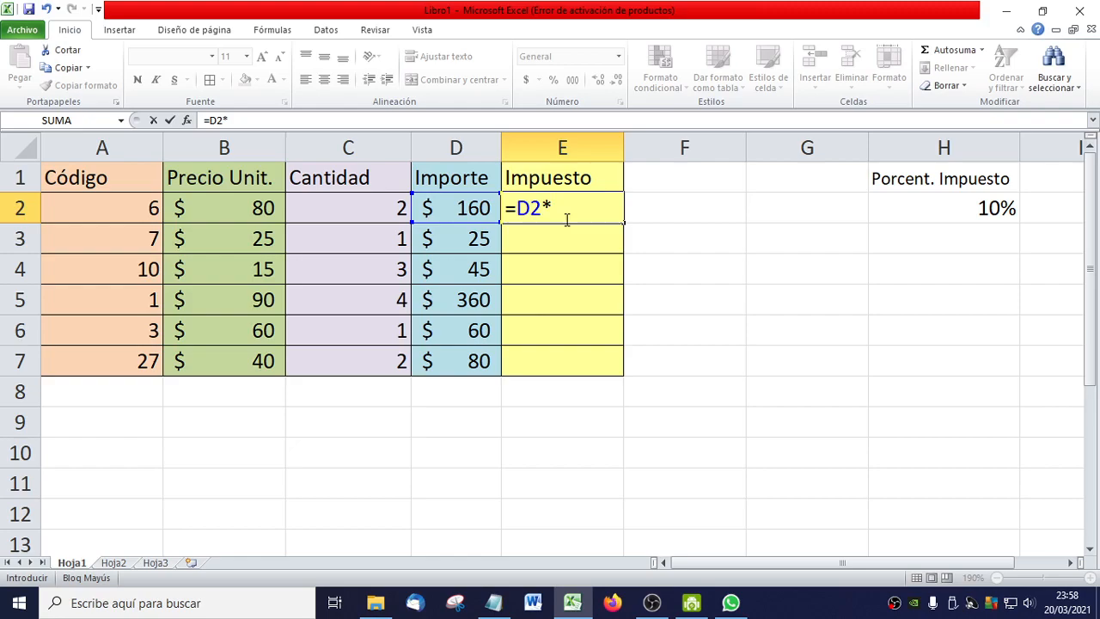
scroll(568, 220, "right", 1)
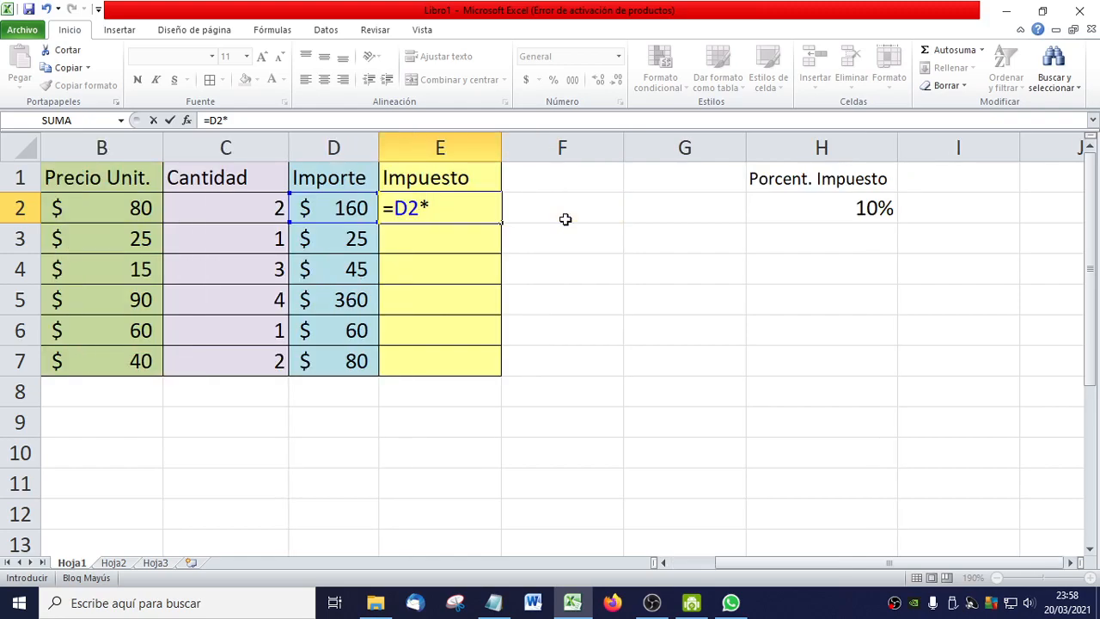
key("Right")
key("Right")
key("Right")
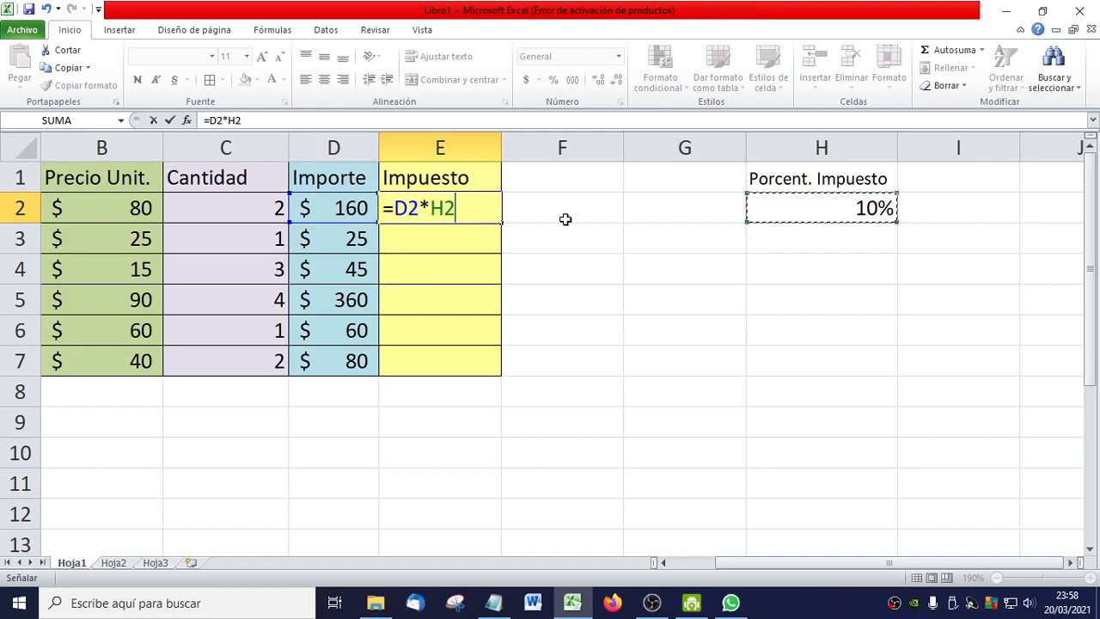
key("Return")
- Fill the Impuesto formula from E2 down through E7 and check the formulas in the filled cells
key("Left")
key("Left")
key("Left")
key("Left")
key("Right")
key("Right")
key("Right")
key("Right")
key("Up")
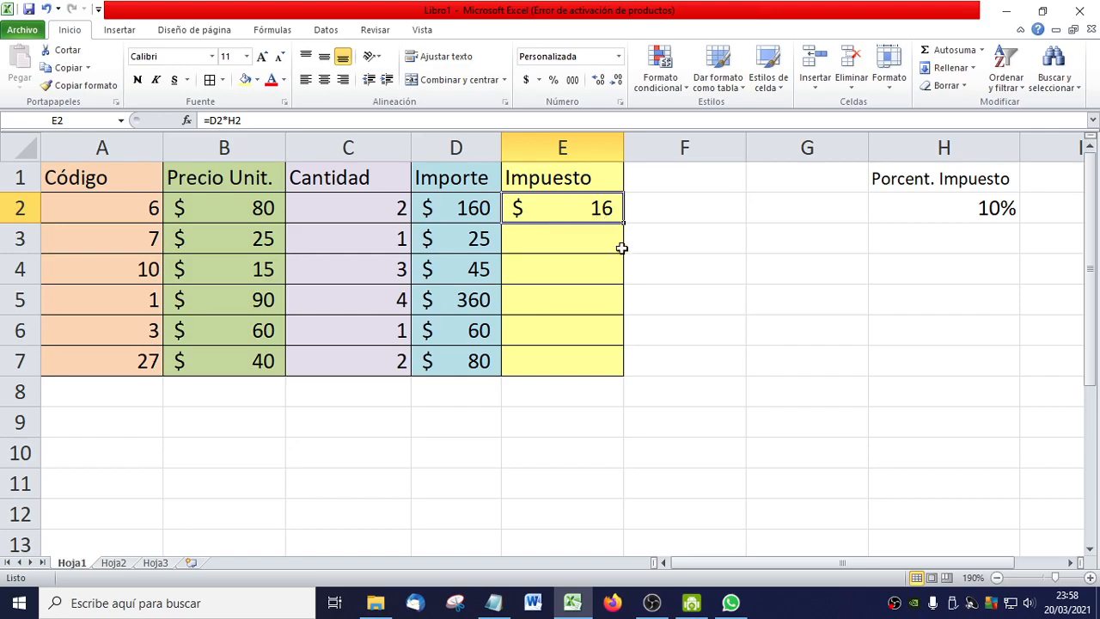
left_click_drag(624, 222, 624, 223)
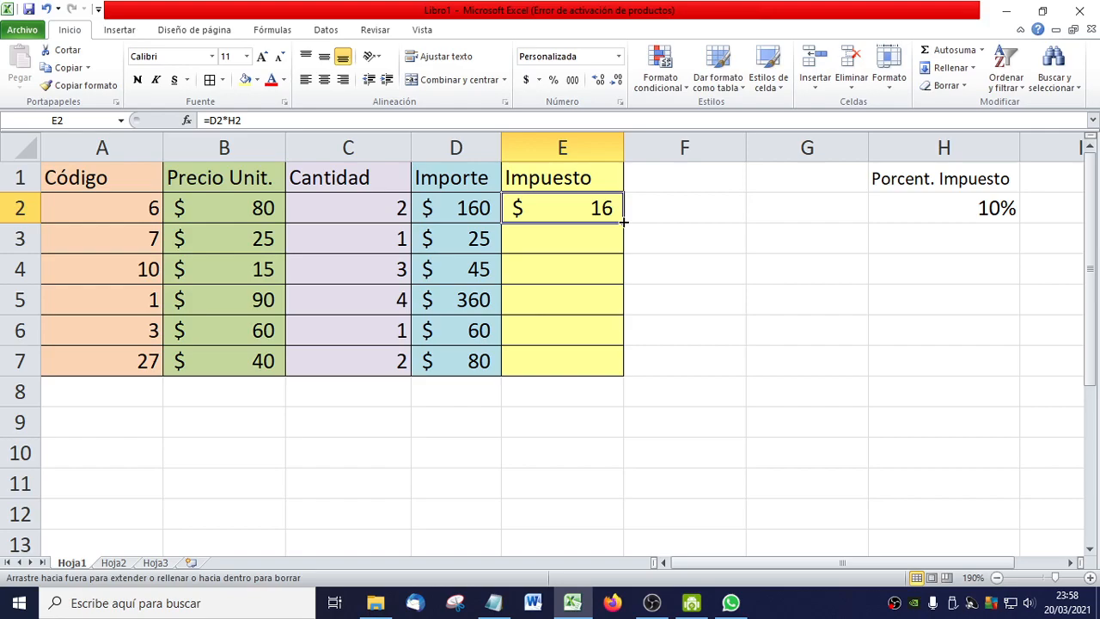
left_click_drag(624, 222, 624, 374)
left_click(579, 242)
left_click(581, 278)
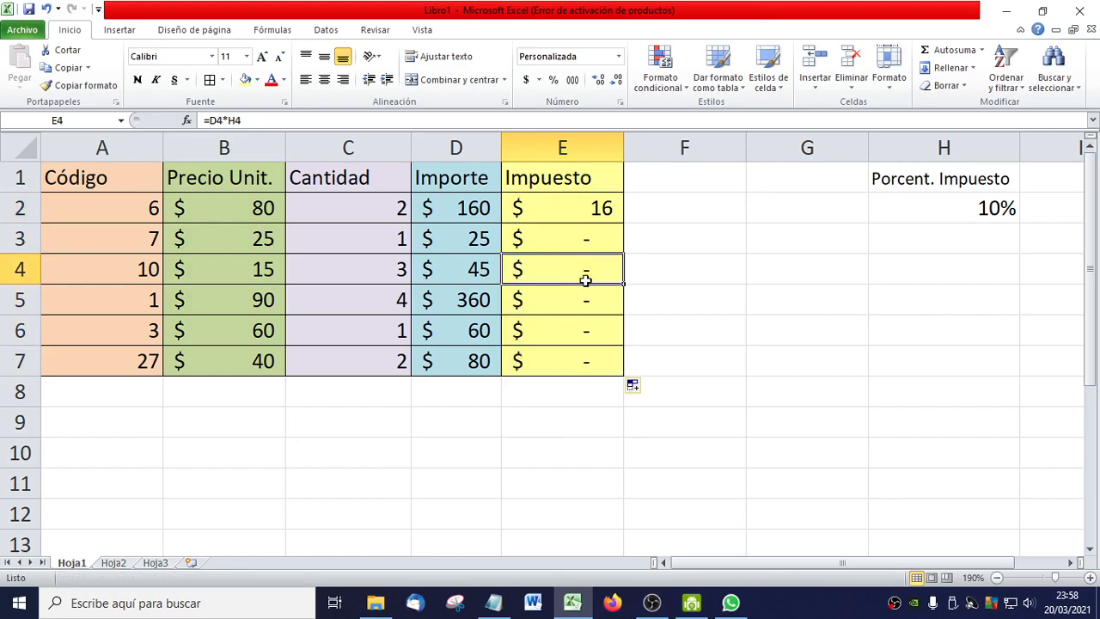
left_click(590, 296)
left_click(589, 330)
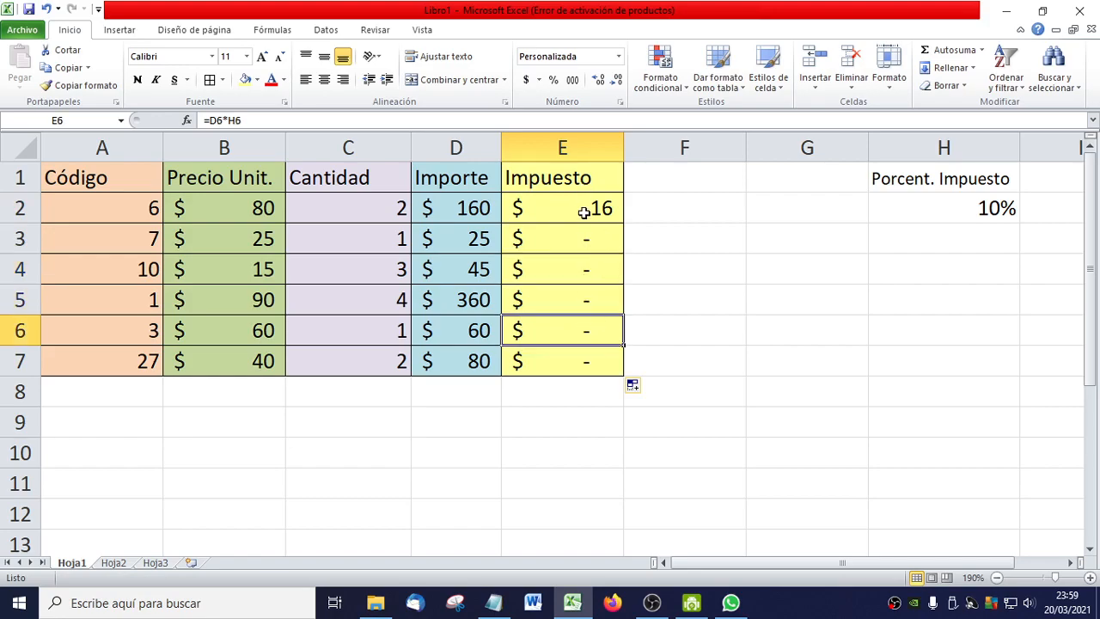
- Set the number format of the Impuesto range E2:E7 to General
left_click_drag(582, 209, 582, 360)
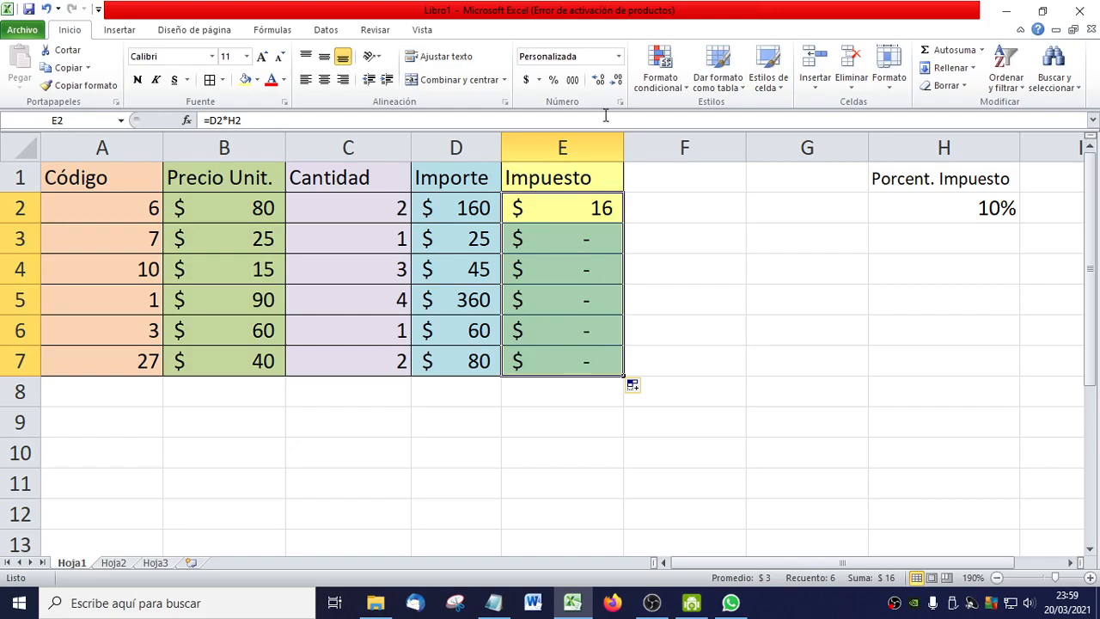
left_click(619, 63)
left_click(592, 81)
left_click(598, 267)
- Compare the Impuesto formulas in E2 through E6 and the Importe cells they refer to in column D
left_click(582, 207)
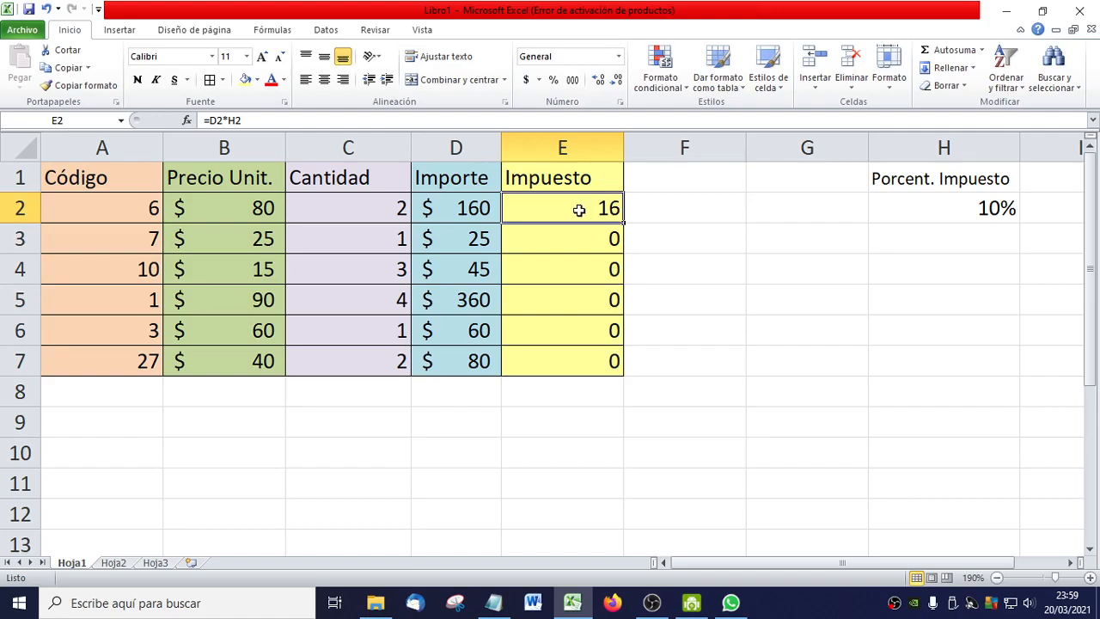
left_click(589, 239)
left_click(593, 202)
left_click(599, 239)
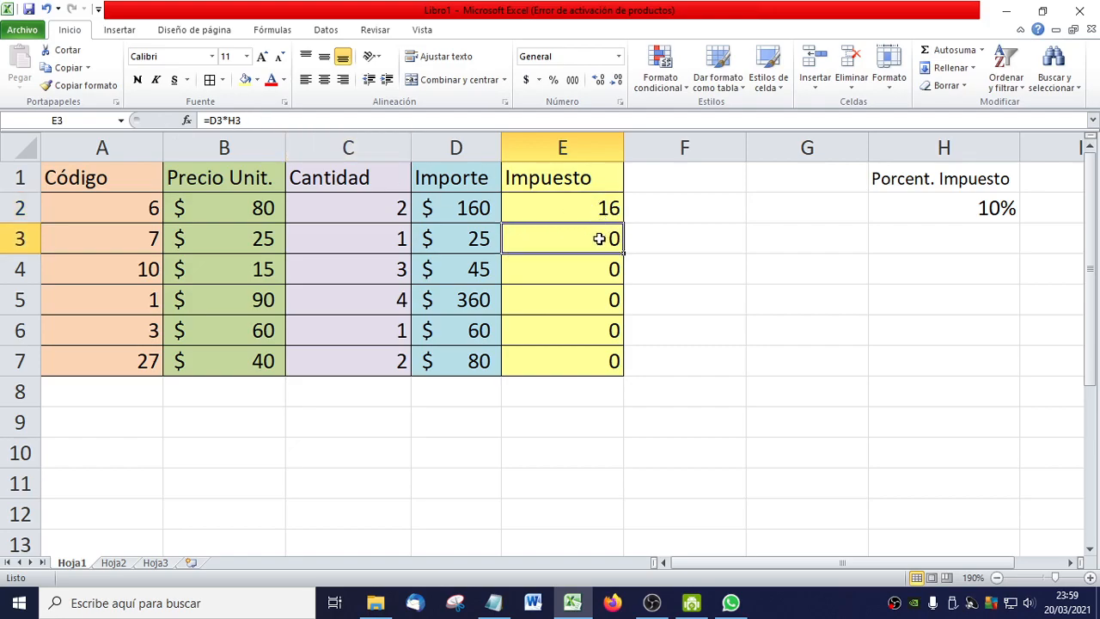
left_click(593, 270)
left_click(597, 245)
left_click(449, 242)
left_click(580, 244)
left_click(604, 208)
left_click(462, 207)
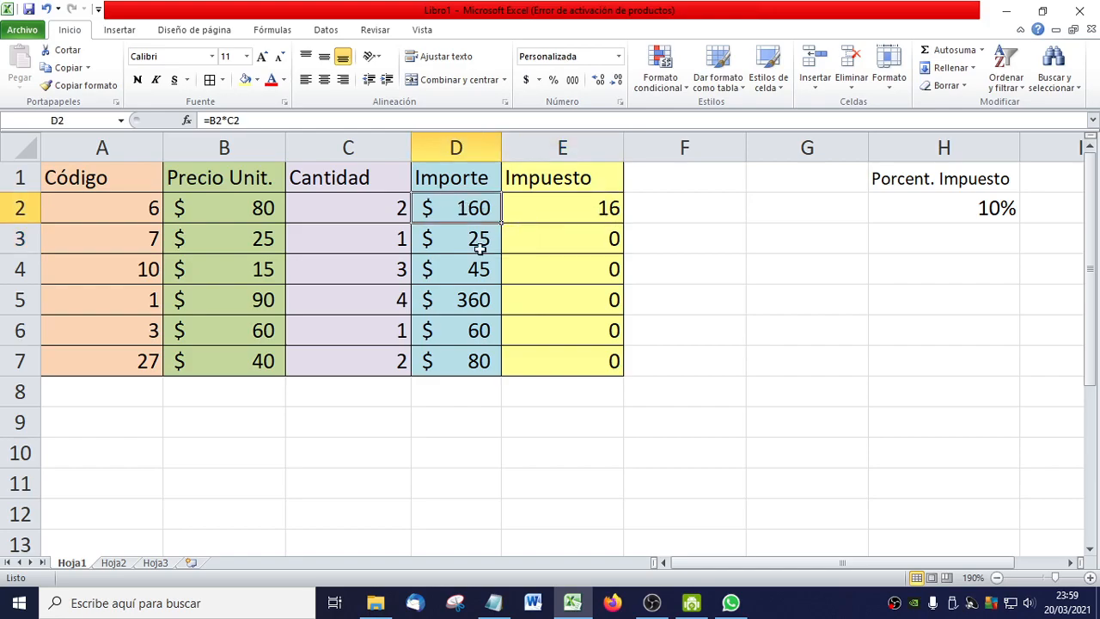
left_click(465, 239)
left_click(553, 268)
left_click(559, 304)
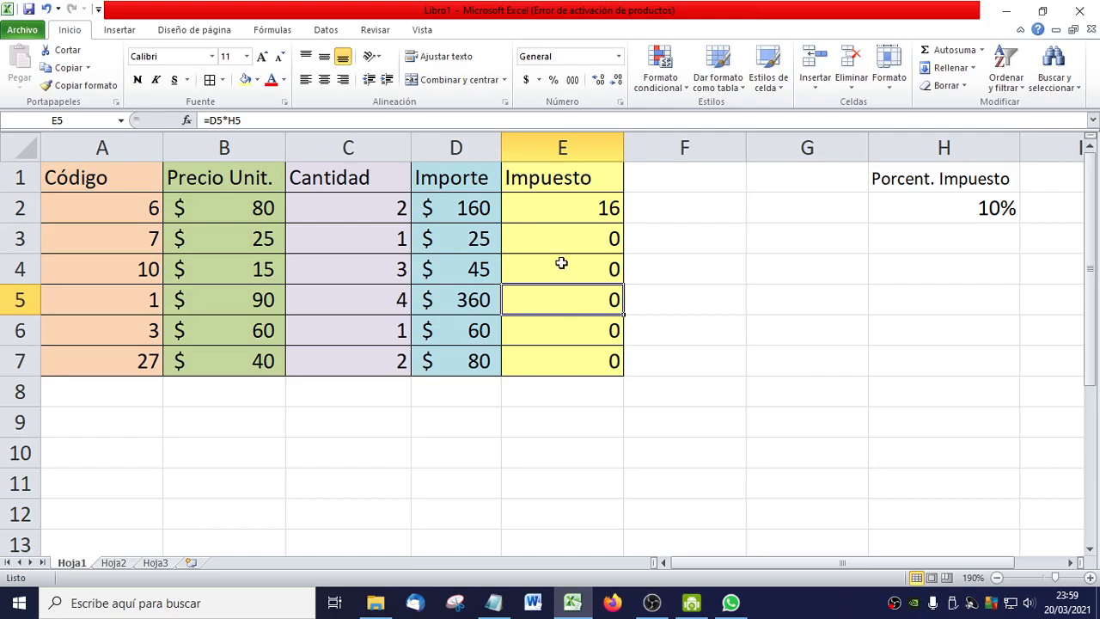
left_click(566, 333)
- Check which column H cells the Impuesto formulas in E2, E3 and E4 refer to, inspecting H3 and H4
left_click(529, 229)
left_click(580, 213)
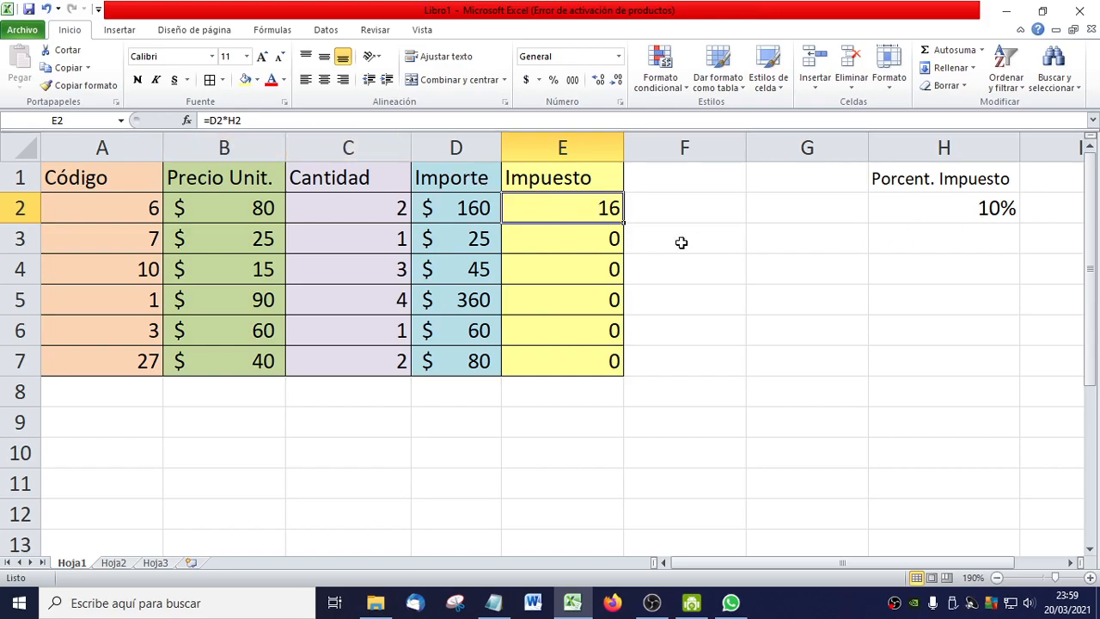
left_click(606, 243)
left_click(605, 272)
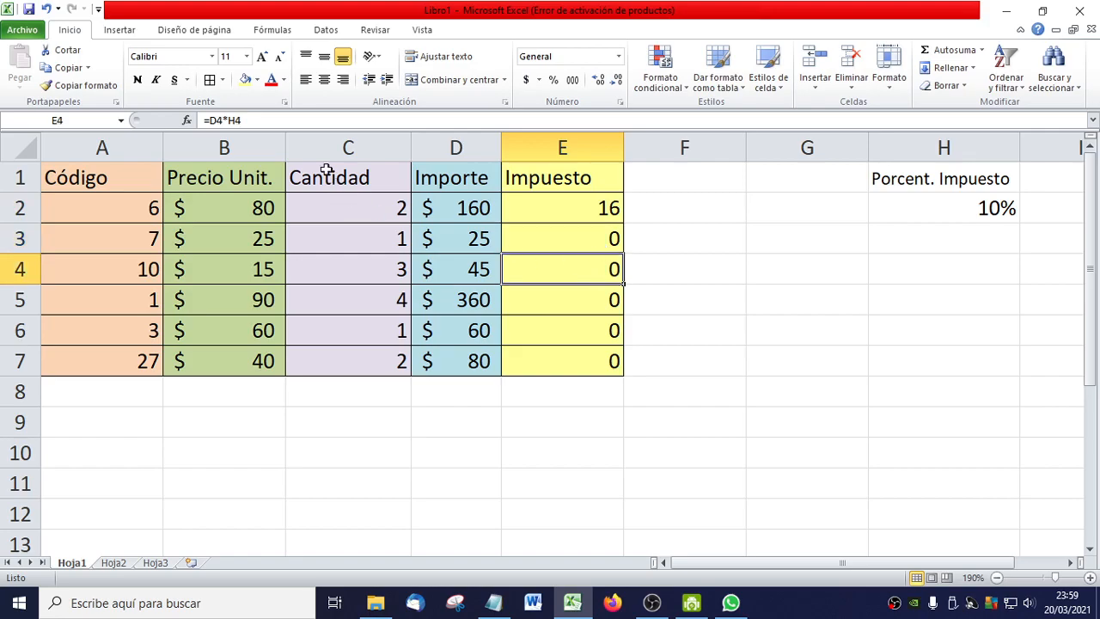
left_click(959, 240)
left_click(974, 276)
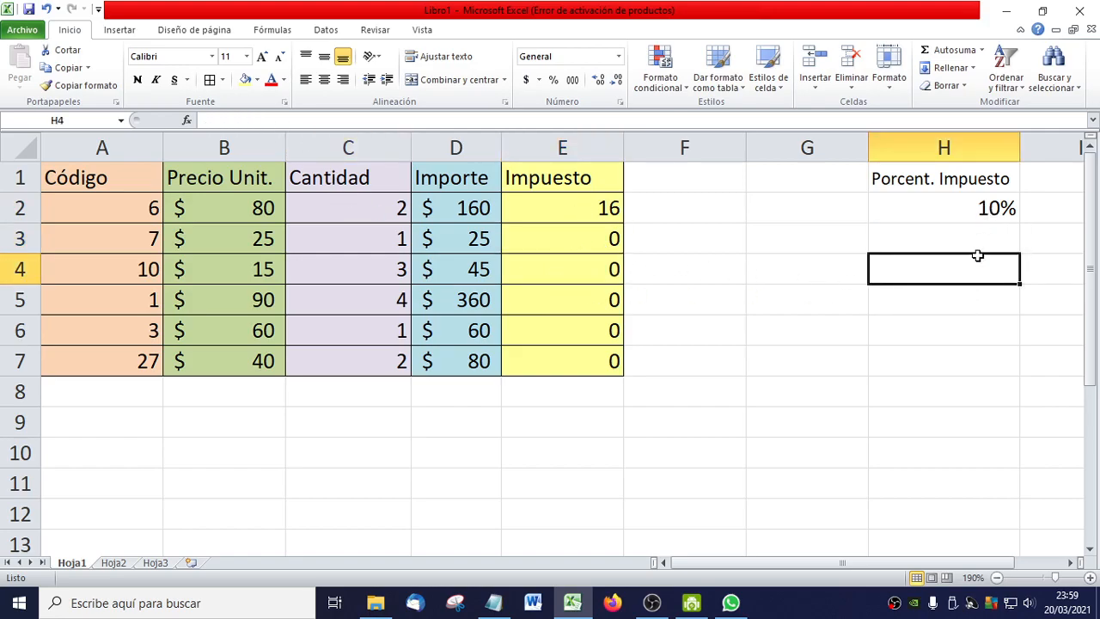
- Change the Impuesto formula in E2 to =D2*$H$2 so the tax percentage reference is absolute
left_click(554, 214)
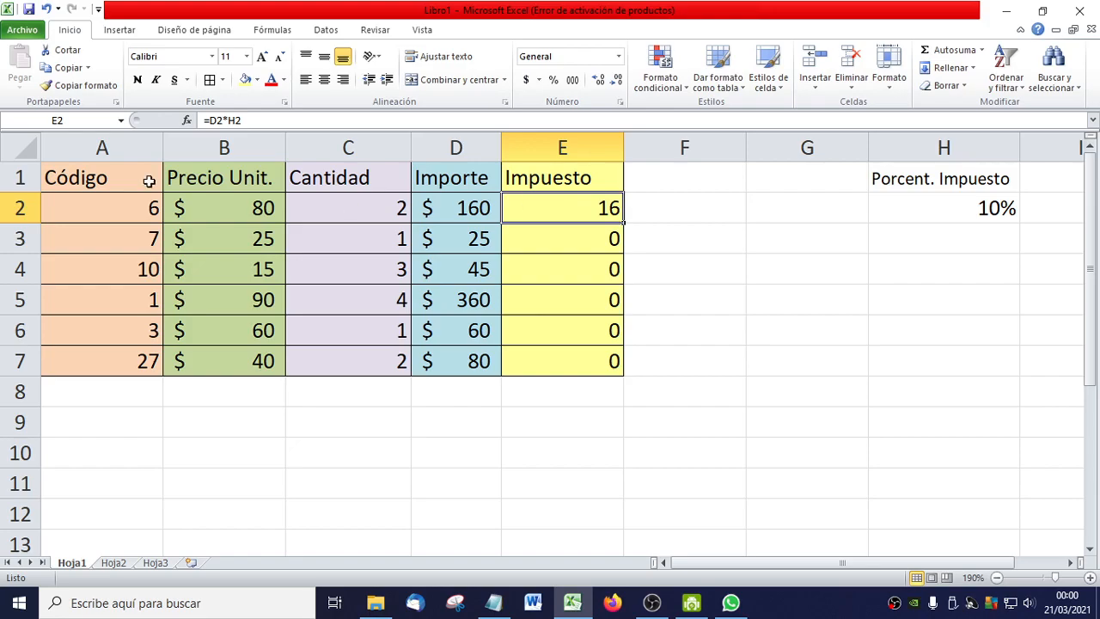
left_click(229, 120)
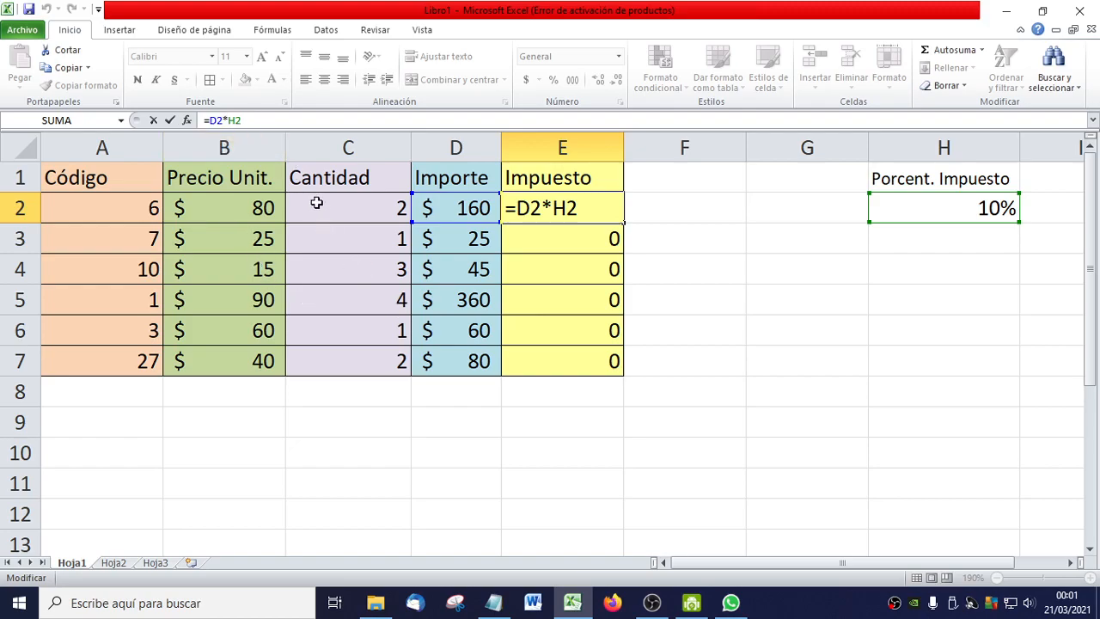
type("$H")
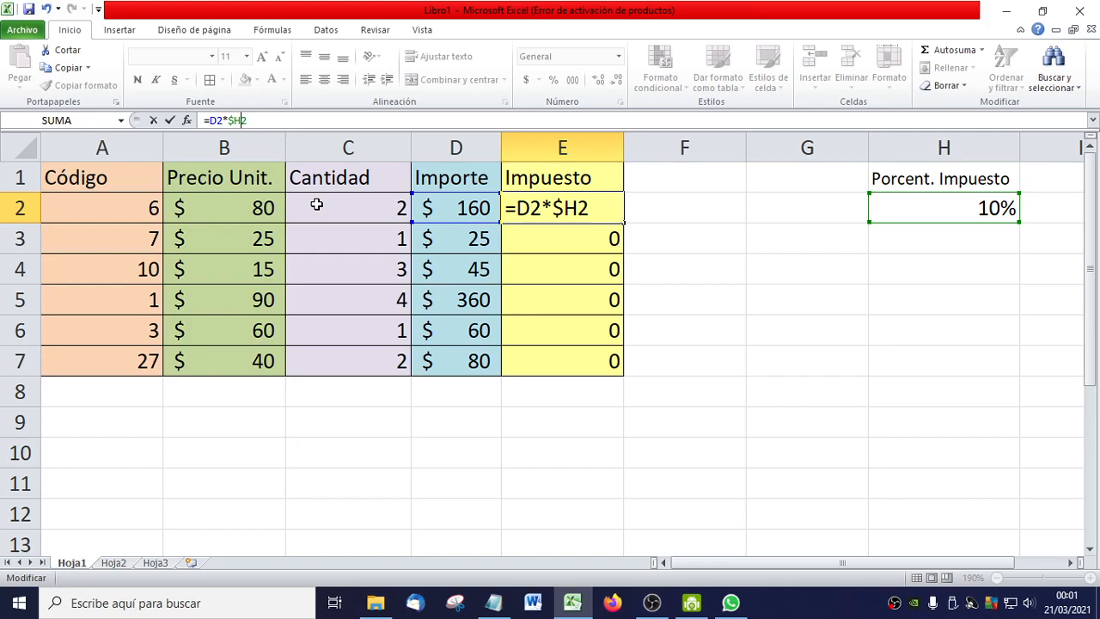
type("$")
key("Return")
left_click(600, 208)
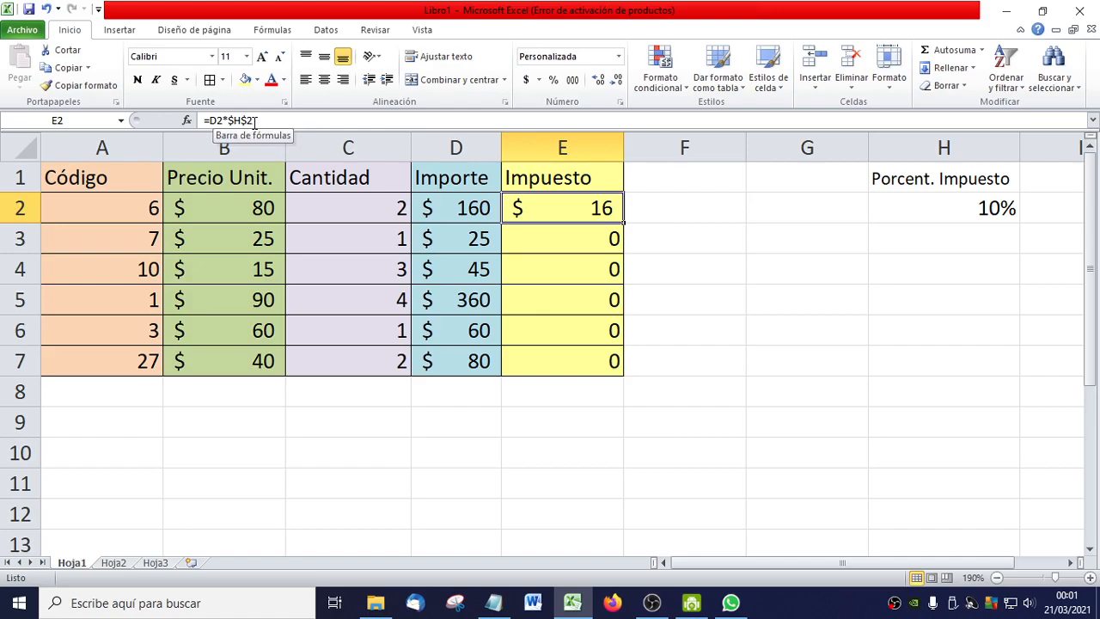
- Delete the old Impuesto formulas from E3:E7
left_click(626, 223)
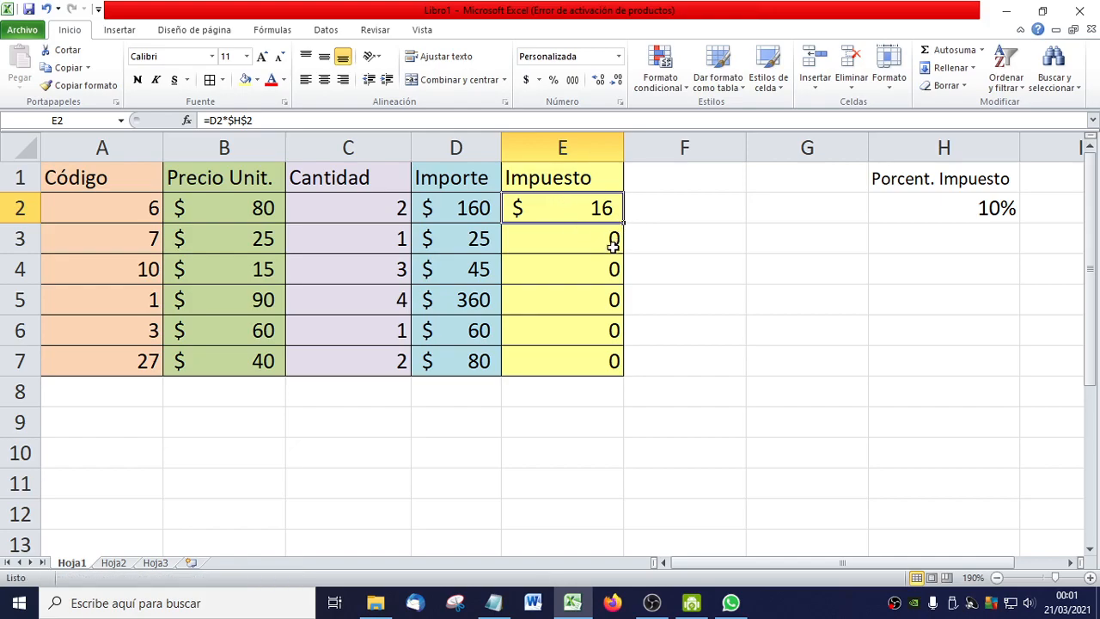
left_click_drag(612, 240, 601, 361)
key("Delete")
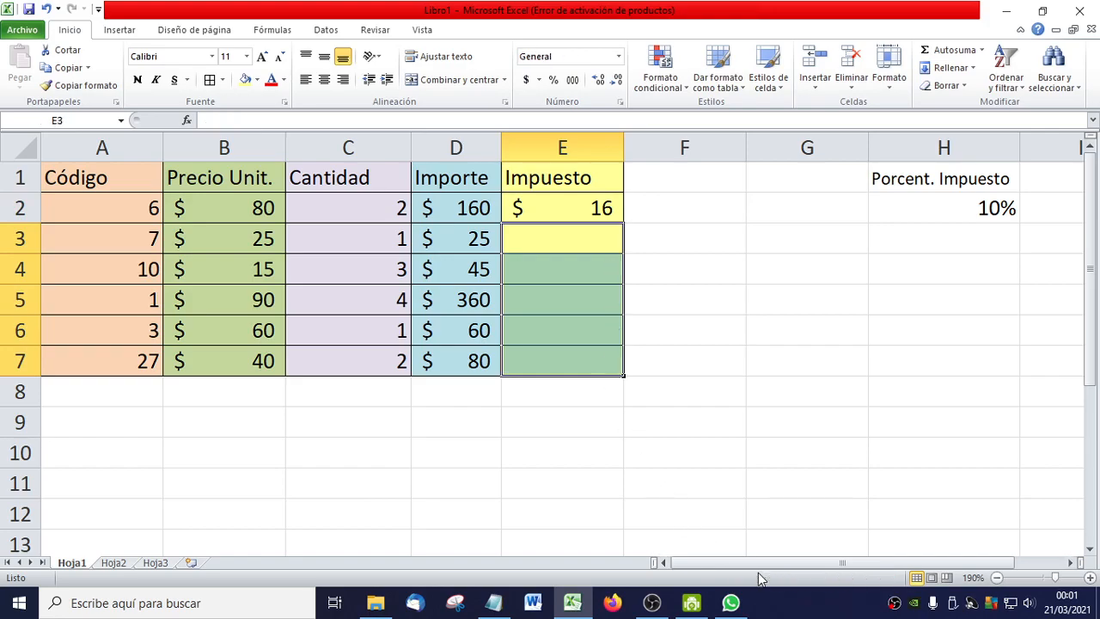
- Copy the Impuesto formula in E2 and paste it into the range E3:E7
left_click(559, 211)
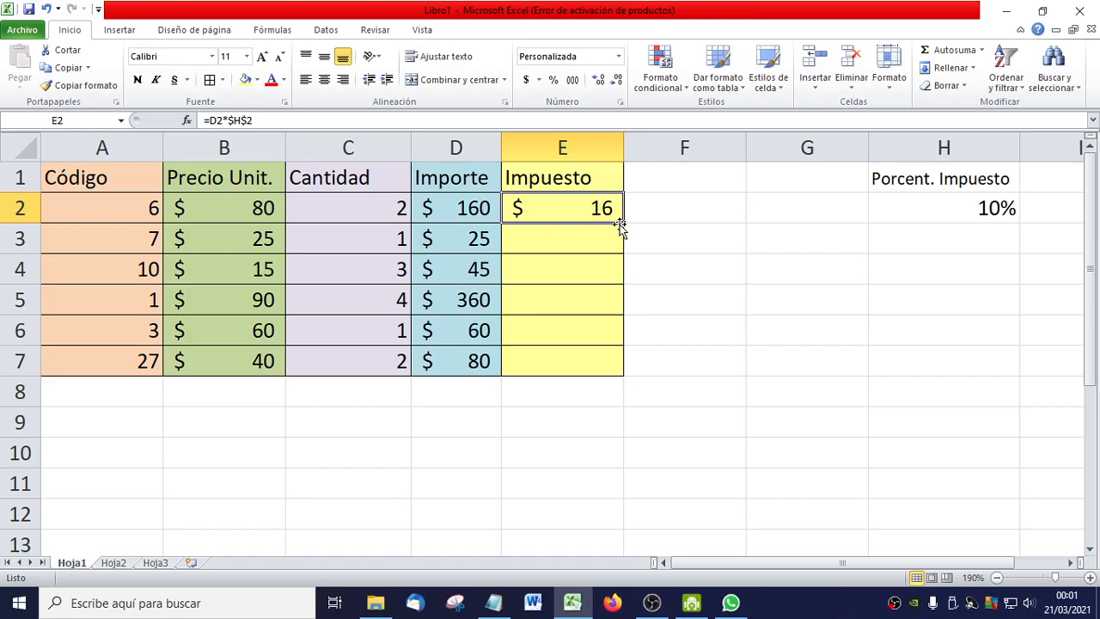
right_click(586, 208)
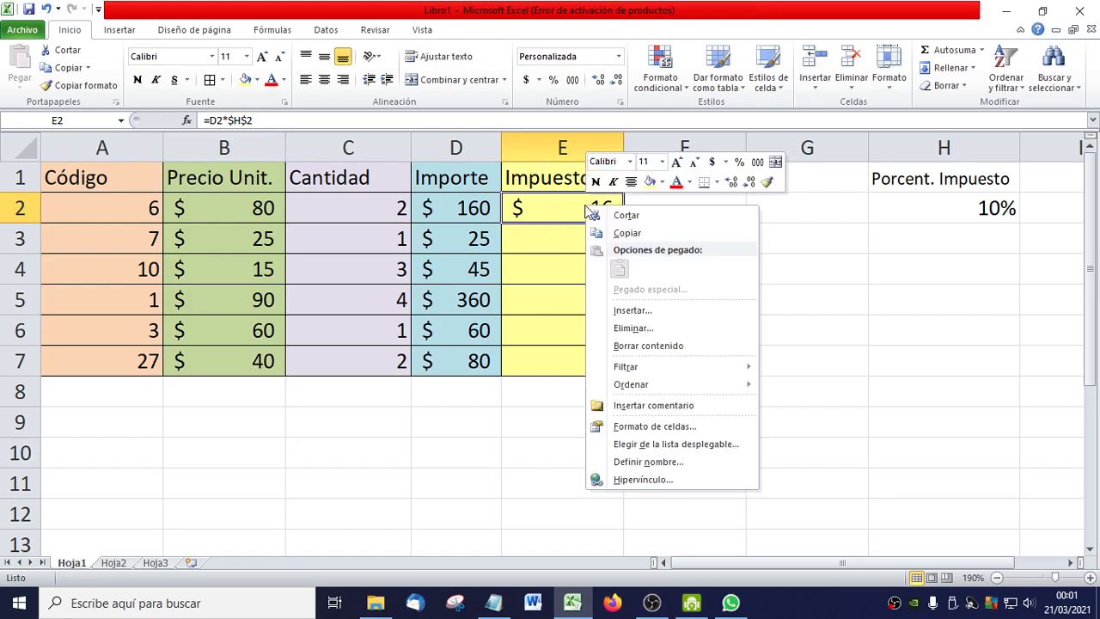
left_click(597, 232)
left_click(567, 243)
left_click_drag(567, 243, 579, 351)
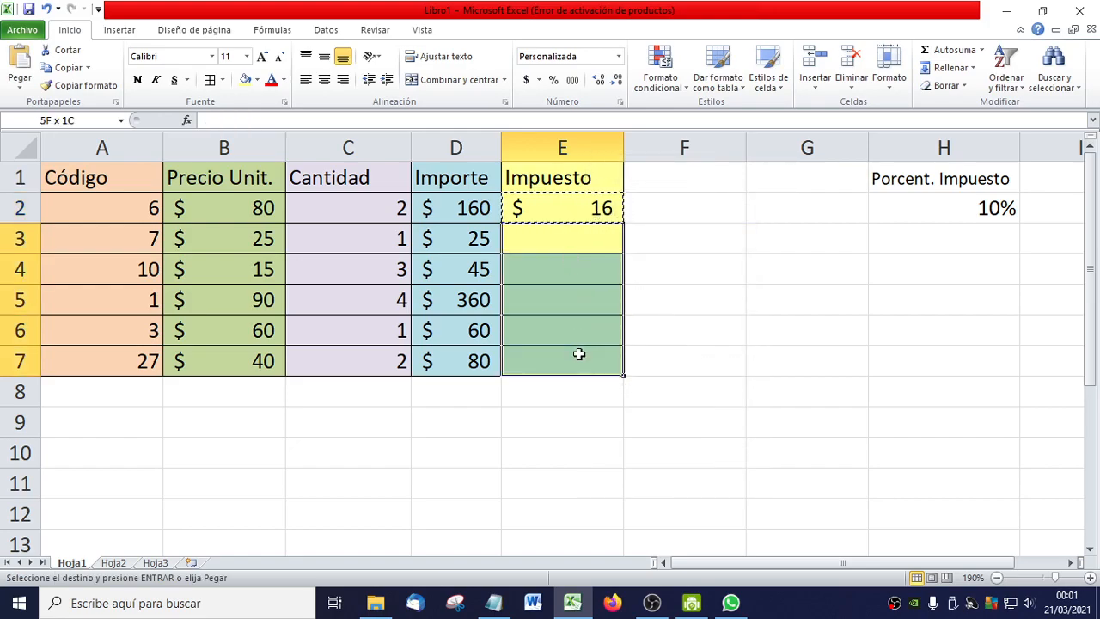
right_click(550, 267)
left_click(583, 323)
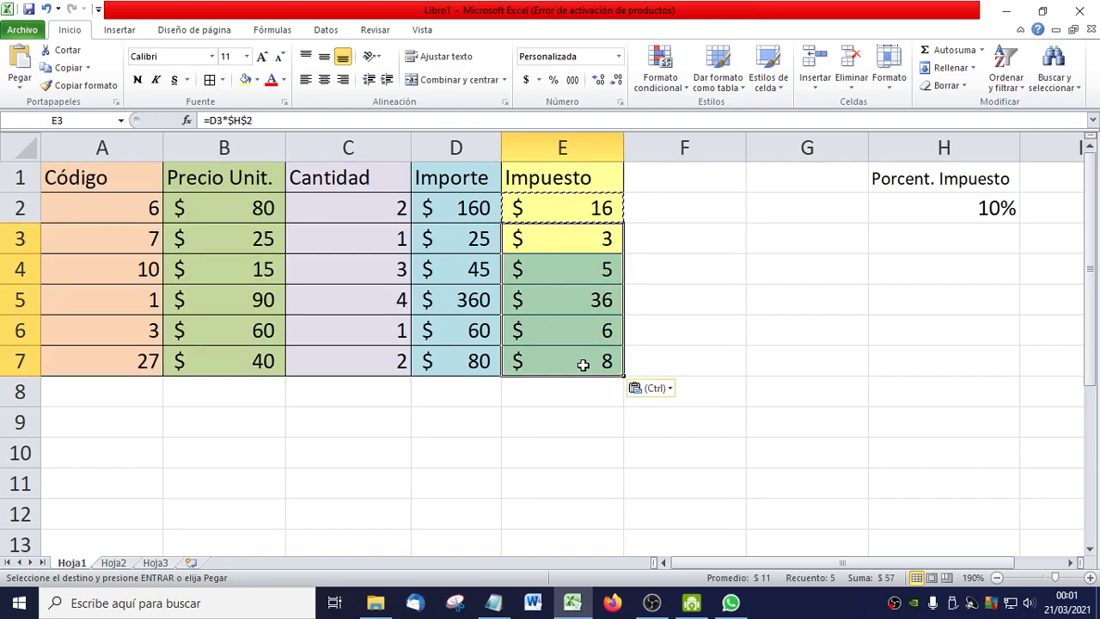
- Check the pasted Impuesto formulas in E3 and E4 against E2, comparing their Importe and tax percentage references
left_click(581, 250)
left_click(576, 210)
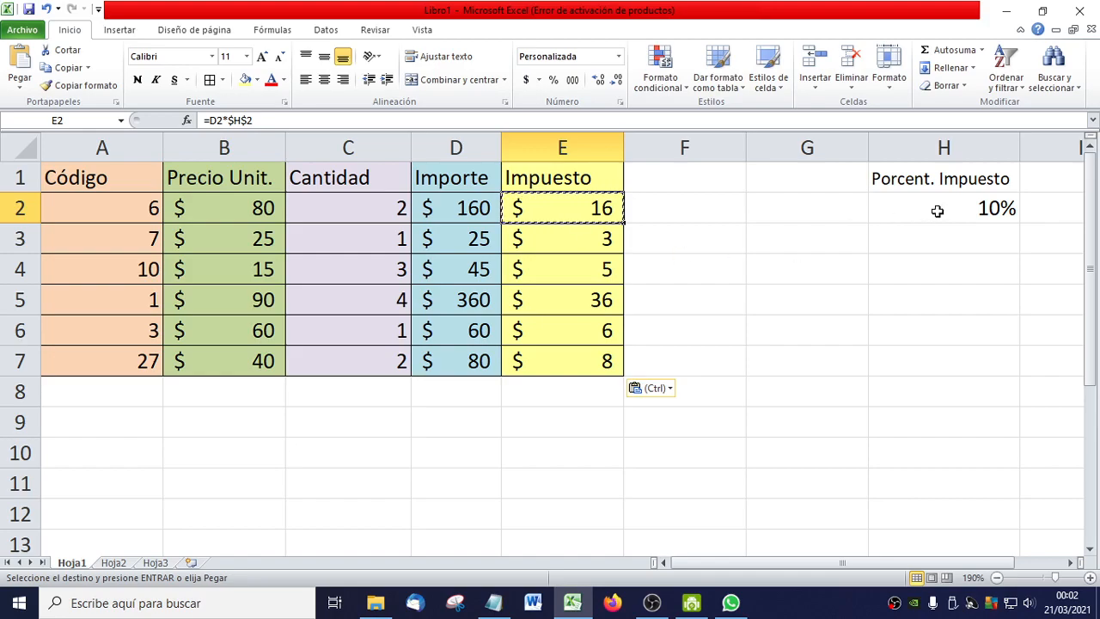
left_click(589, 244)
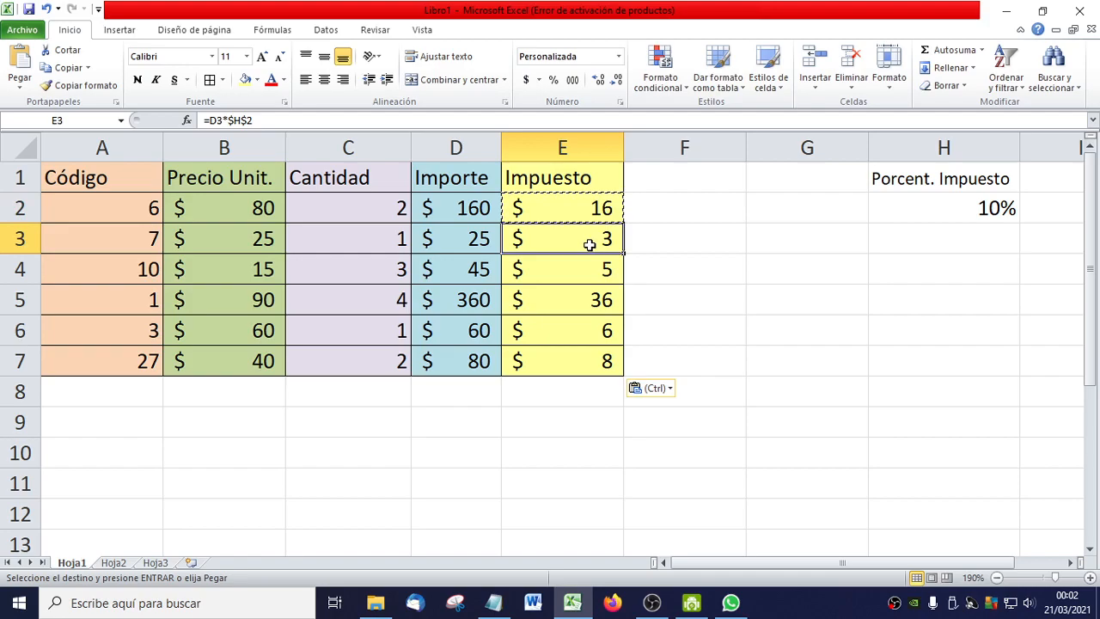
left_click(580, 267)
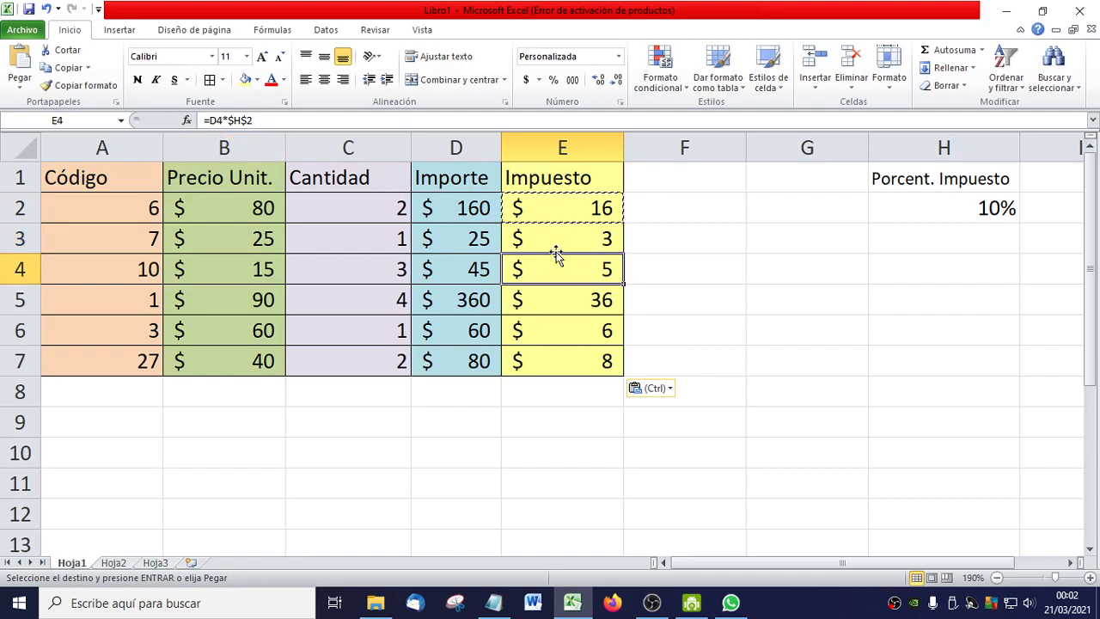
- Check the references in the pasted Impuesto formulas in E5 and E7
left_click(564, 300)
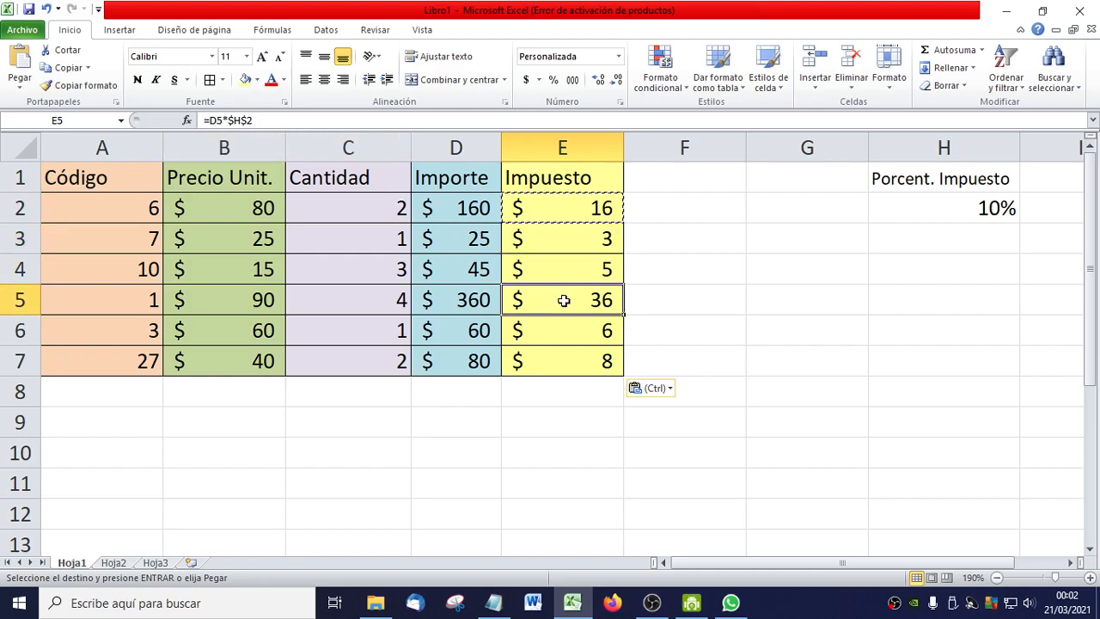
left_click(558, 361)
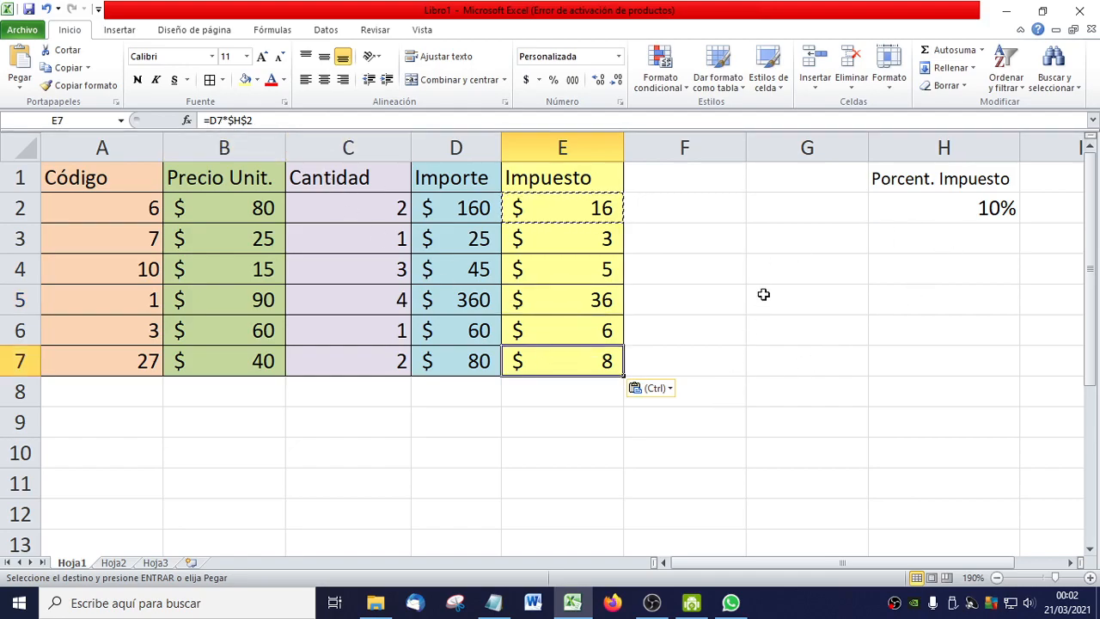
- Delete all the Impuesto formulas from the range E2:E7
left_click(567, 212)
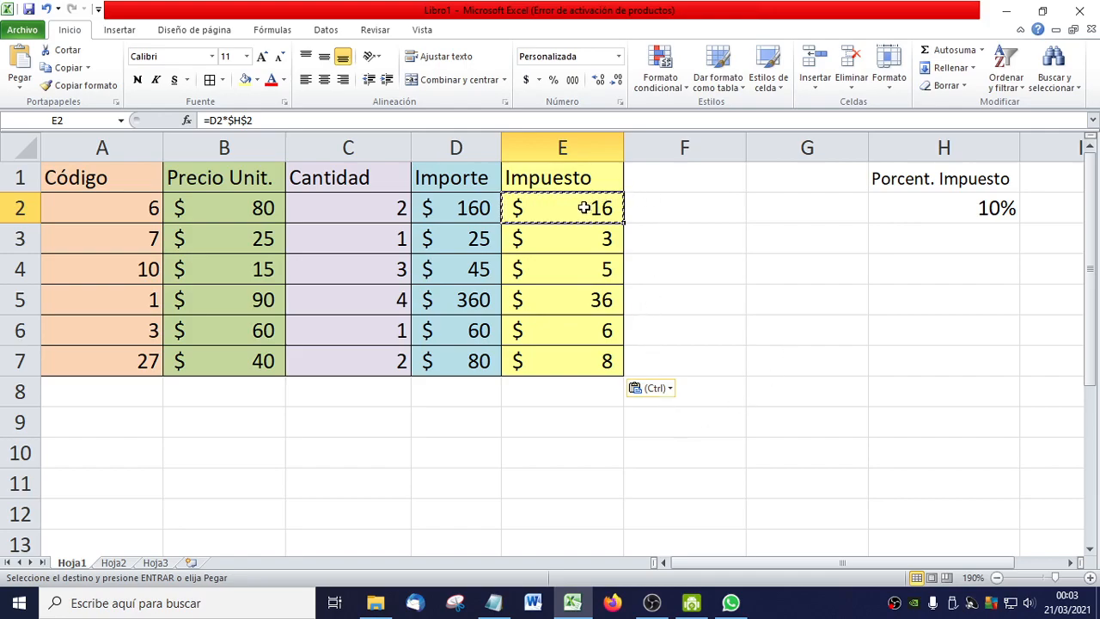
left_click_drag(568, 212, 570, 369)
key("Delete")
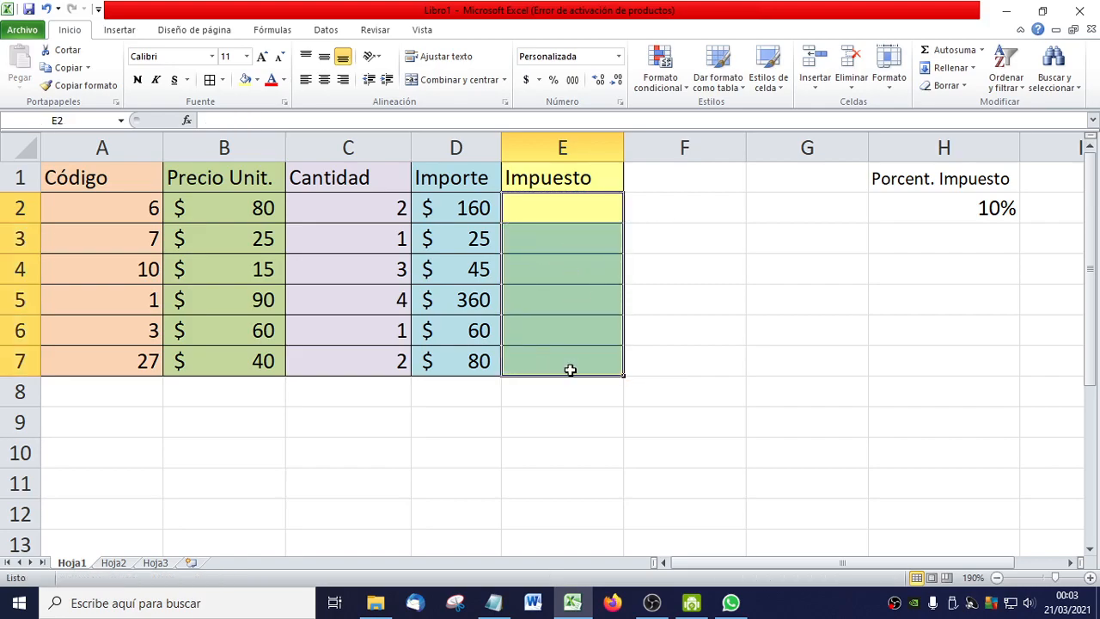
- Move the Porcent. Impuesto heading and its percentage from H1:H2 of Hoja1 to the same cells on Hoja2
left_click(981, 179)
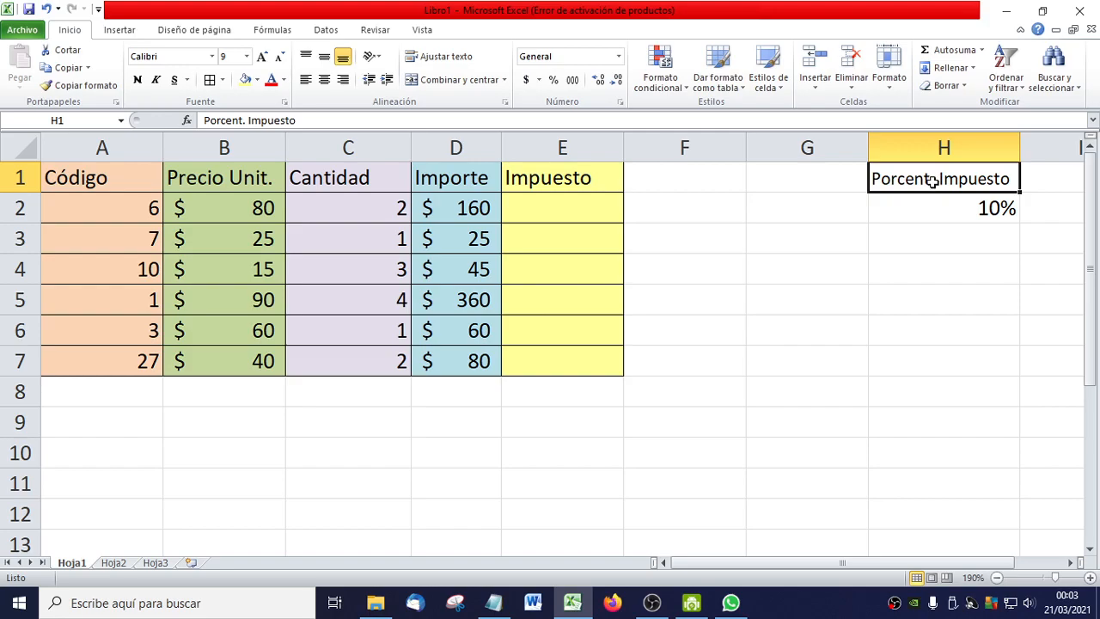
left_click_drag(933, 181, 935, 207)
key("ctrl+c")
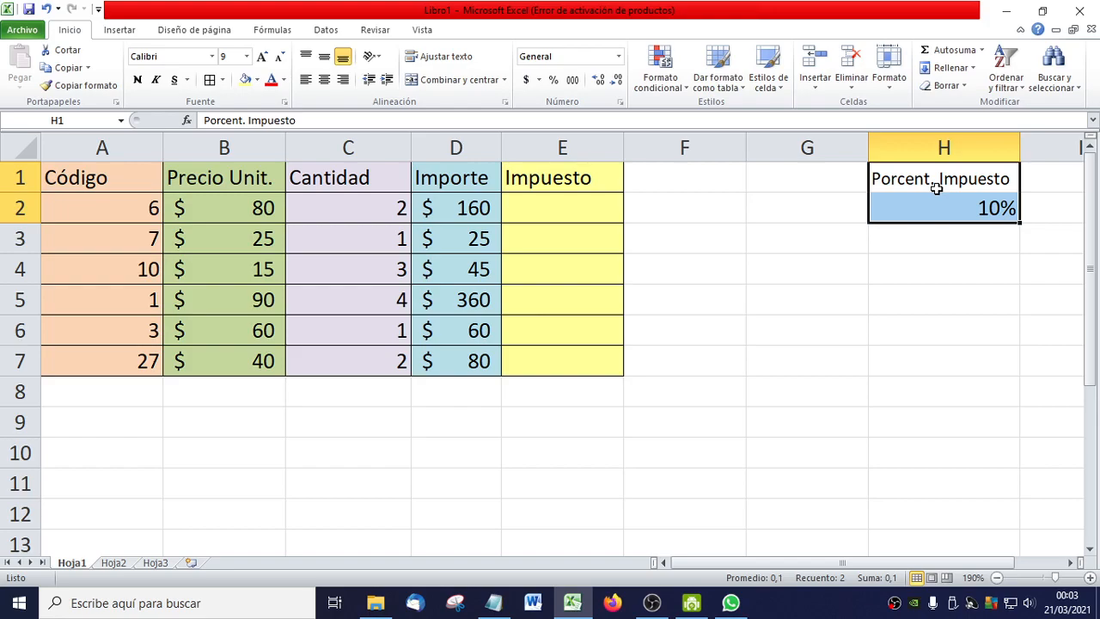
right_click(936, 189)
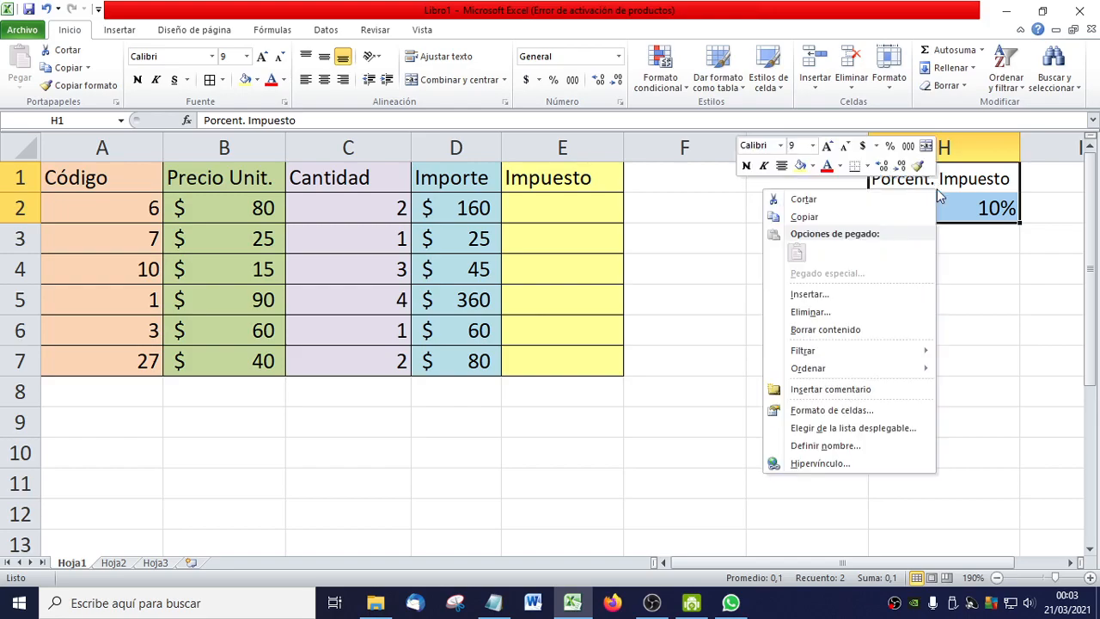
left_click(827, 198)
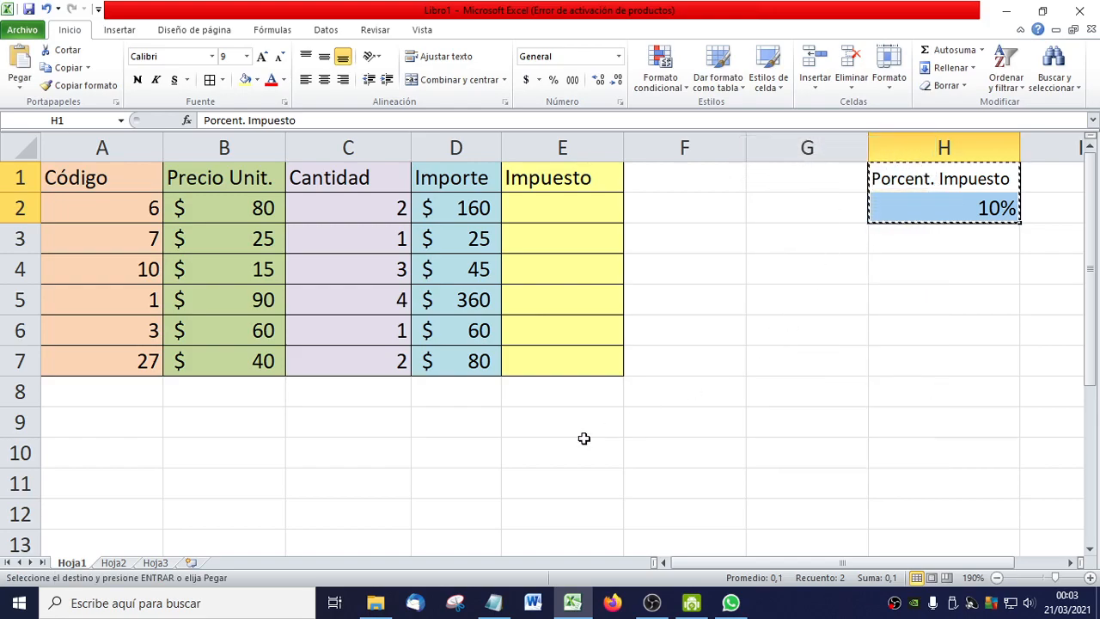
left_click(114, 562)
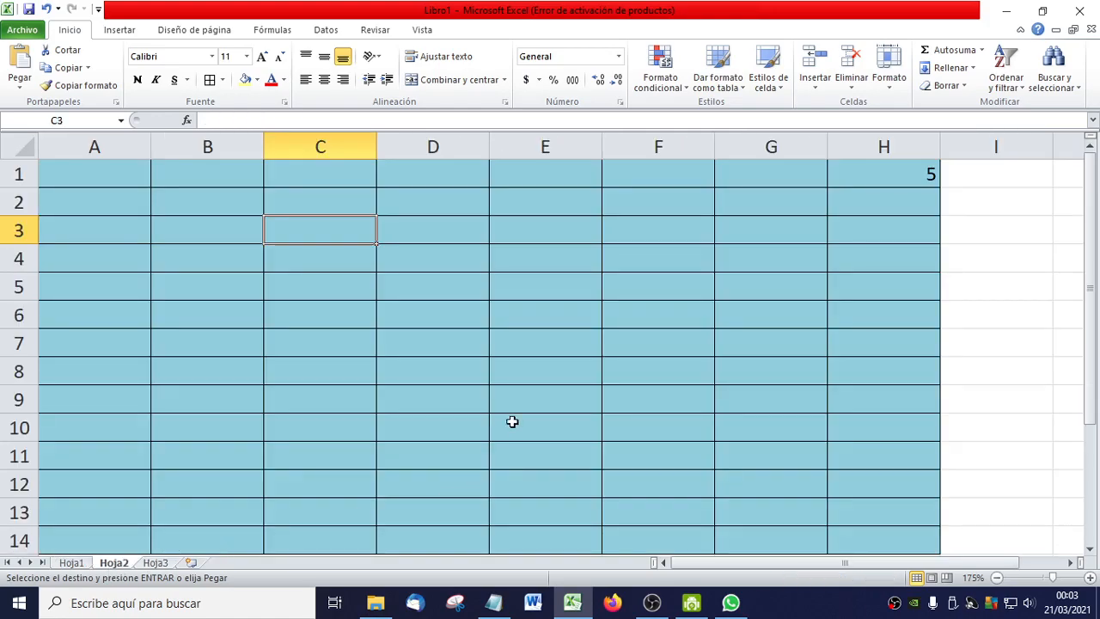
left_click(864, 179)
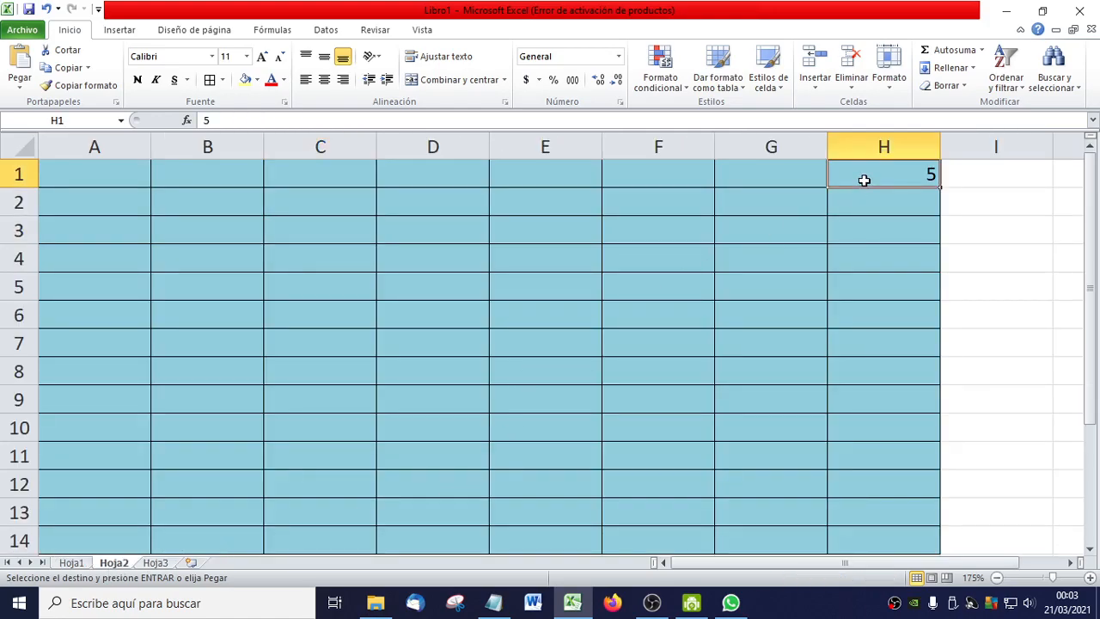
right_click(864, 179)
left_click(893, 244)
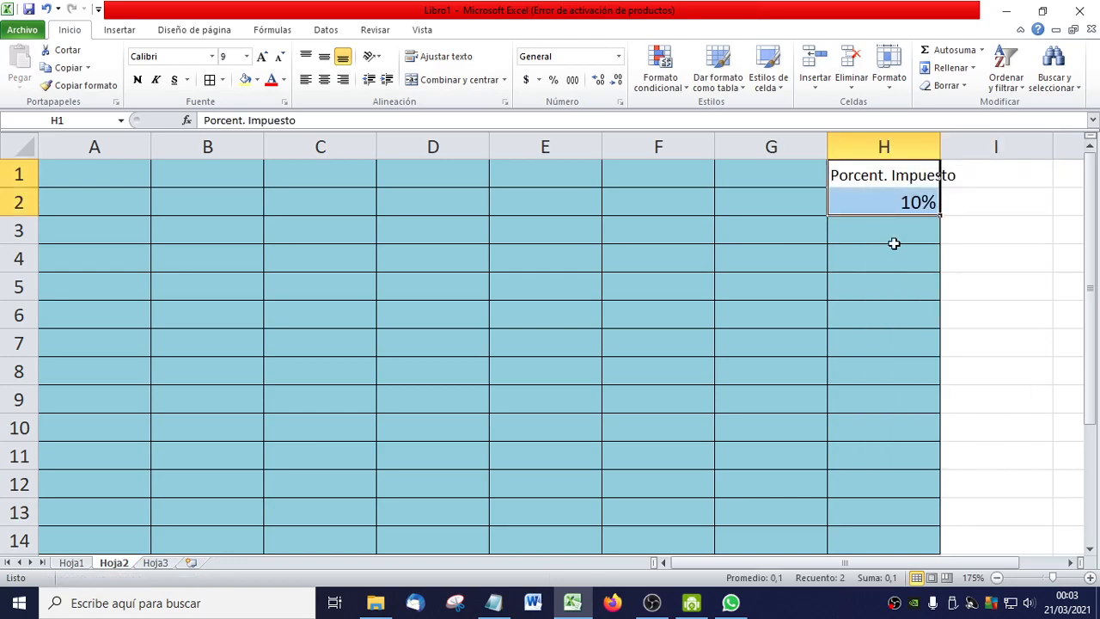
- Widen column H on Hoja2 so the Porcent. Impuesto heading fits inside it
left_click_drag(940, 147, 982, 147)
left_click(962, 287)
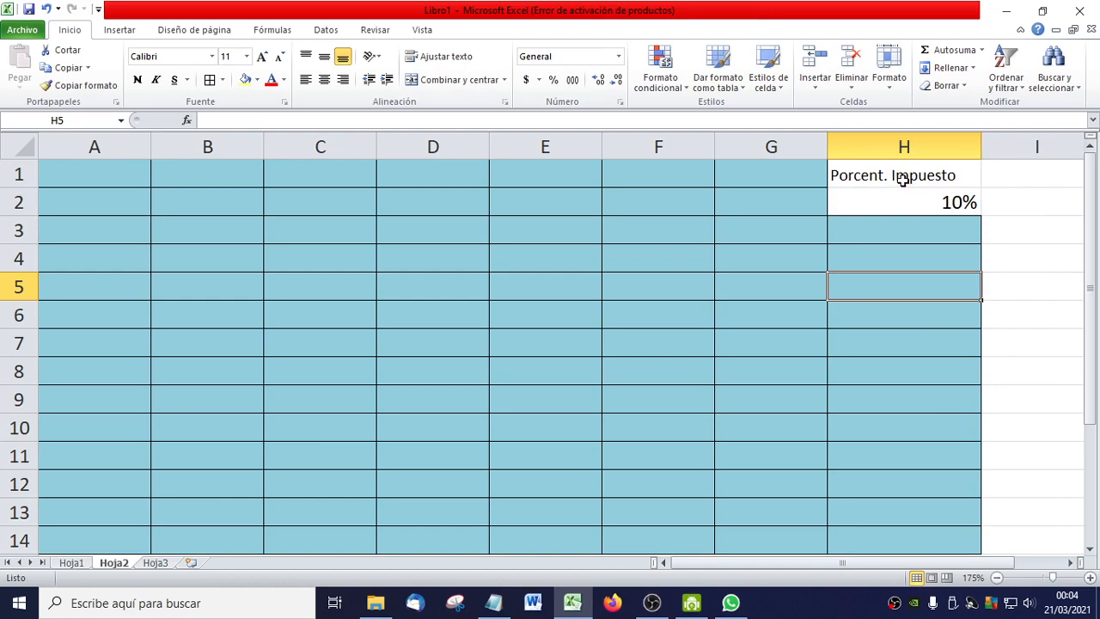
left_click(916, 205)
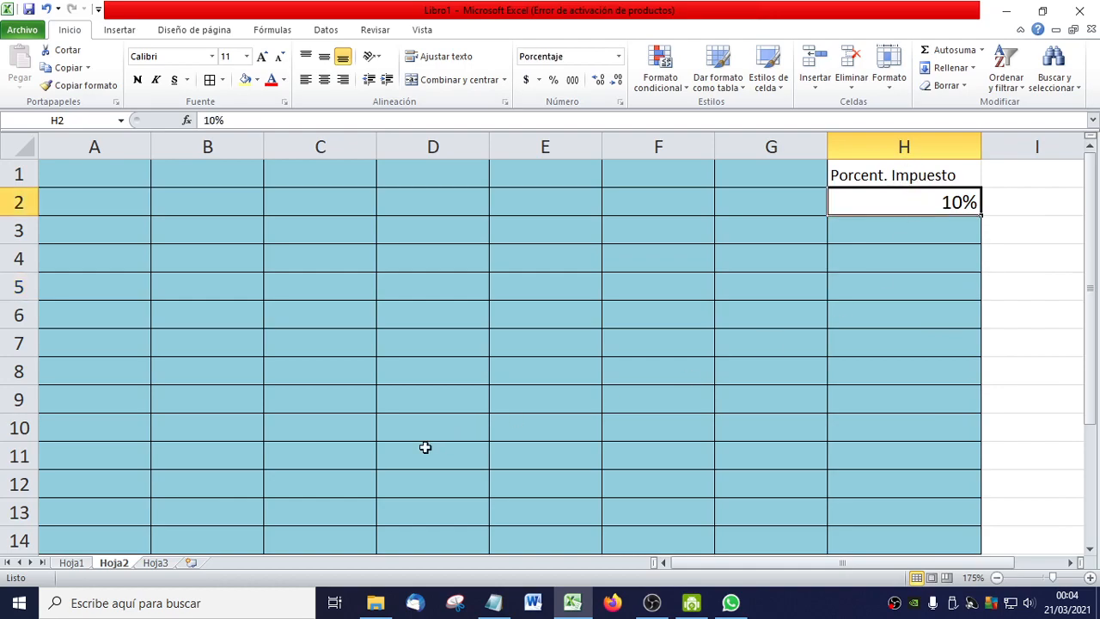
- Enter the Impuesto formula =D2*Hoja2!$H$2 in cell E2 of Hoja1, using an absolute reference to the tax percentage on Hoja2
left_click(69, 563)
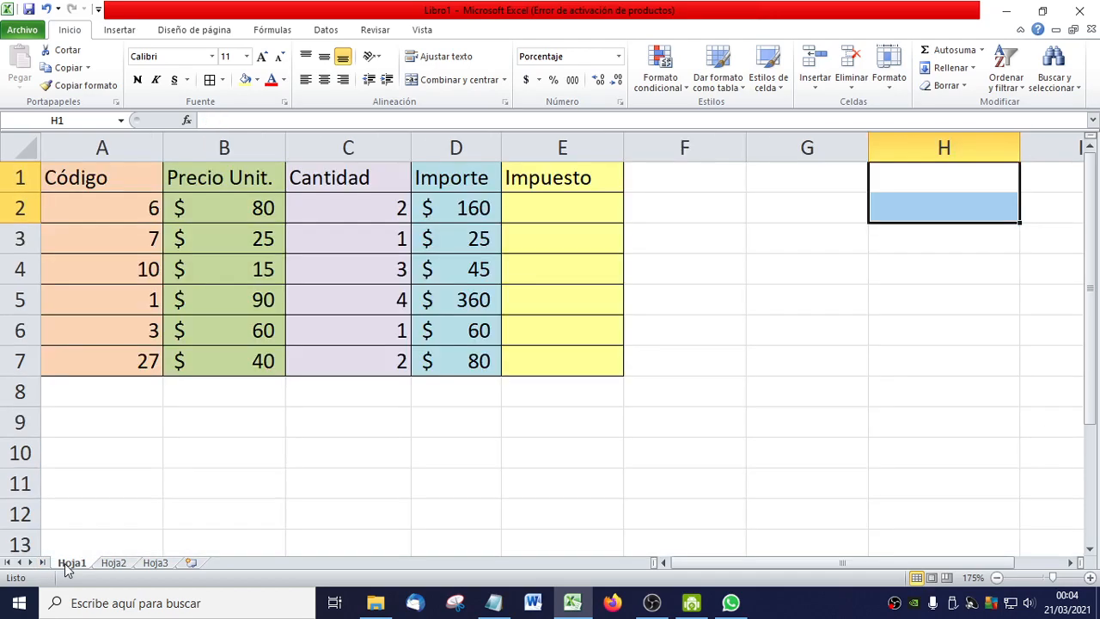
left_click(592, 207)
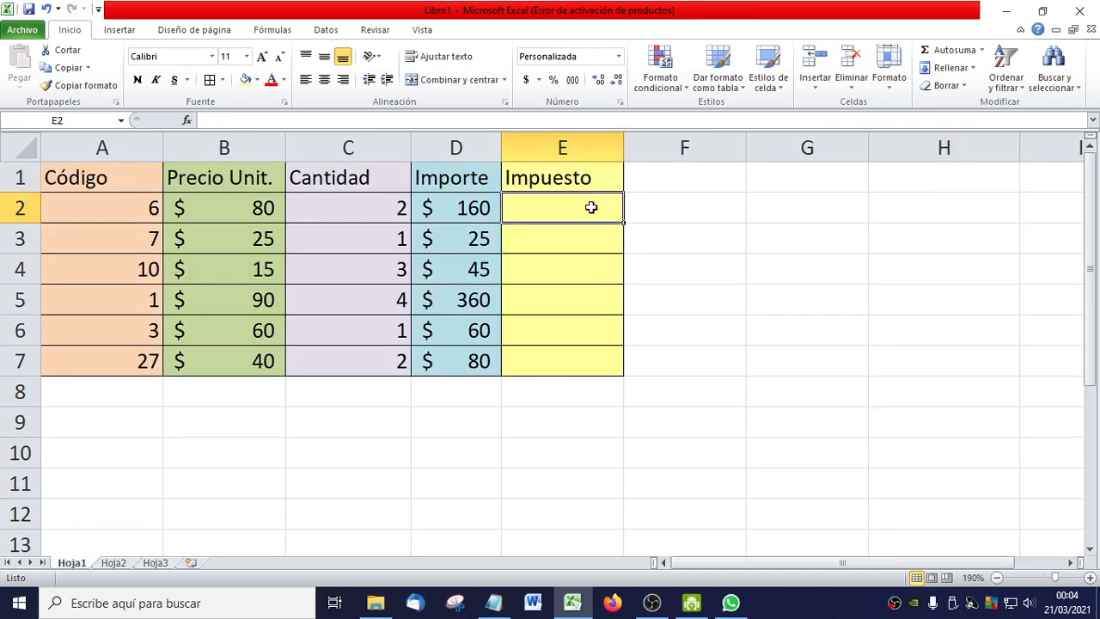
type("=")
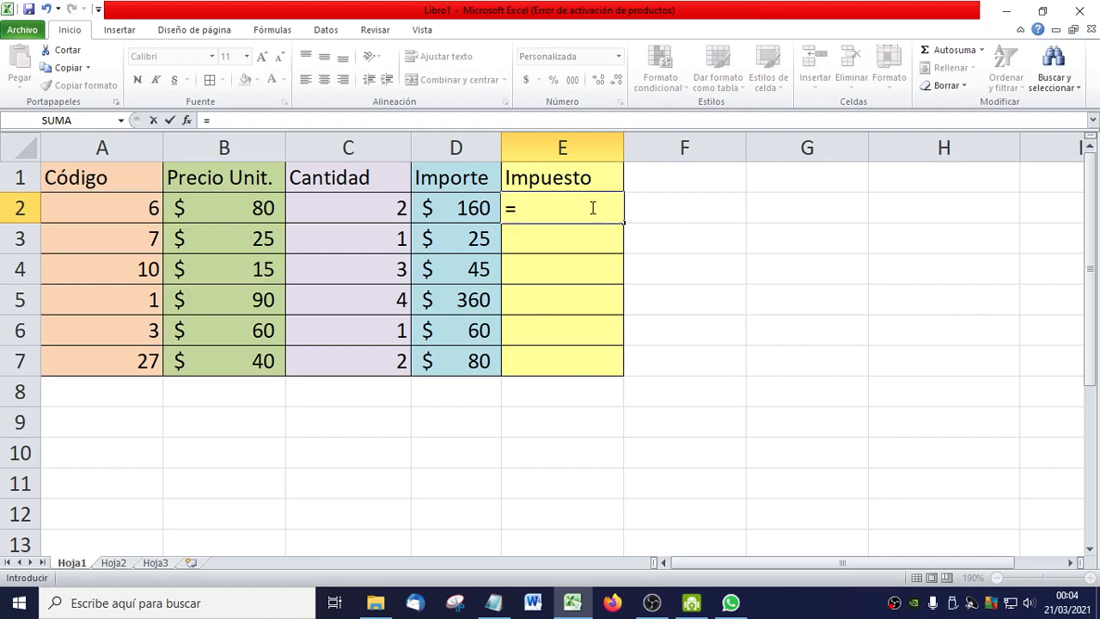
type("D")
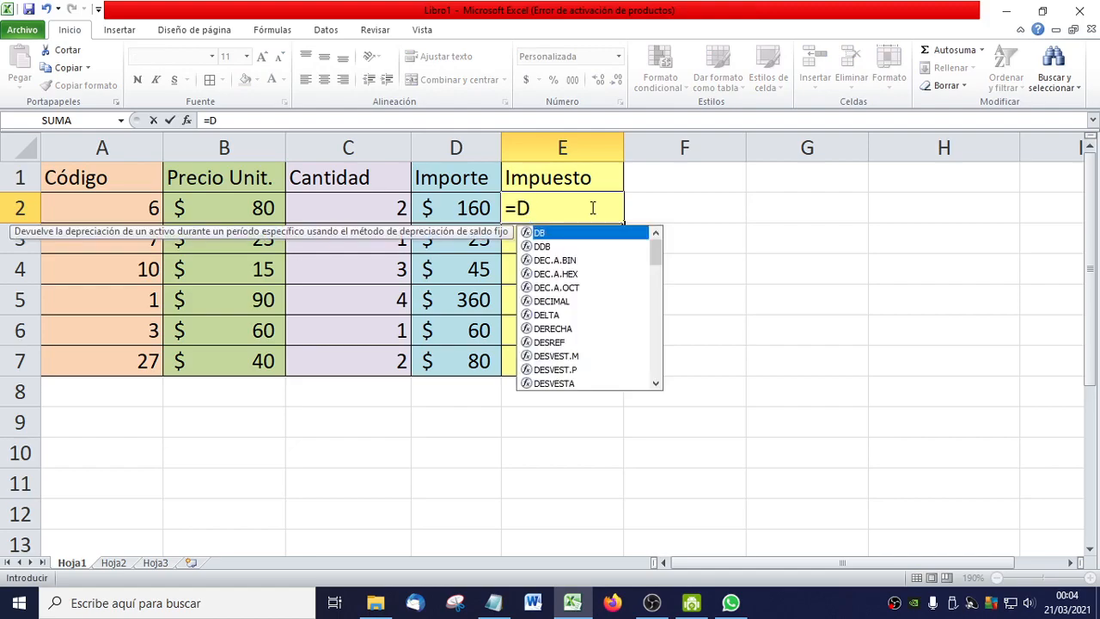
type("2*")
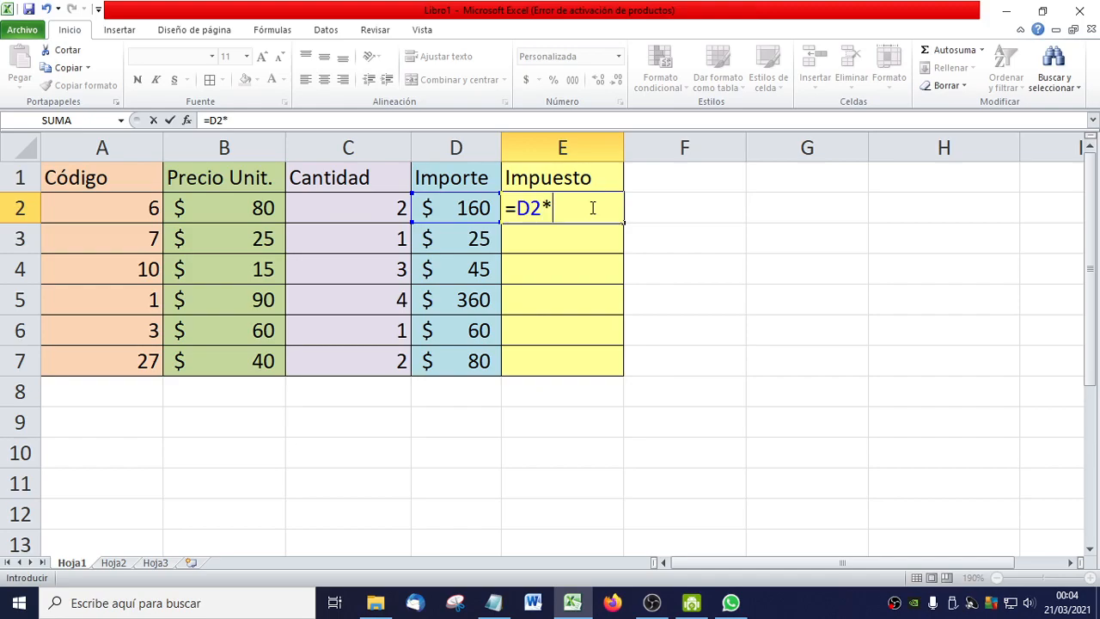
type("Hoja2!")
type("$h")
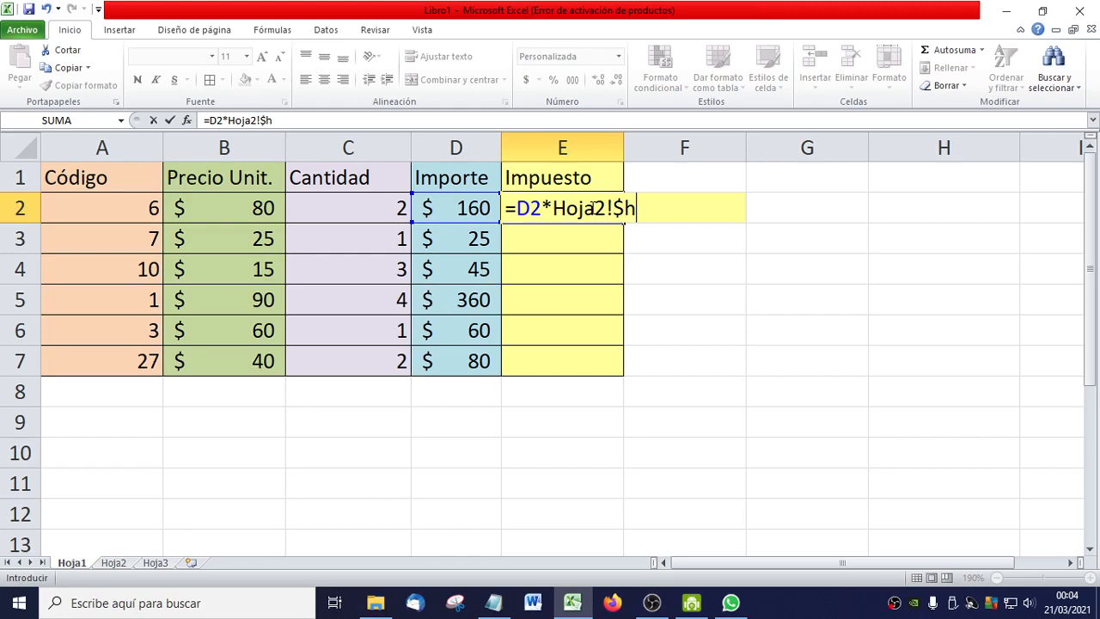
key("BackSpace")
type("H$2")
key("Return")
- Fill the Impuesto formula from E2 down through E7
left_click(591, 208)
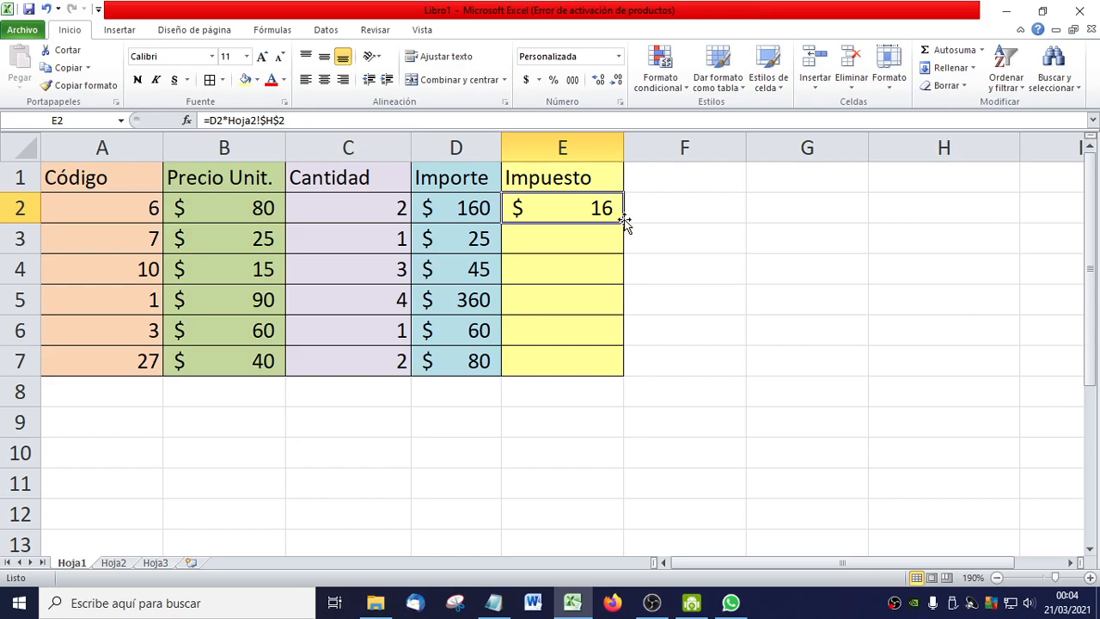
left_click_drag(624, 223, 601, 374)
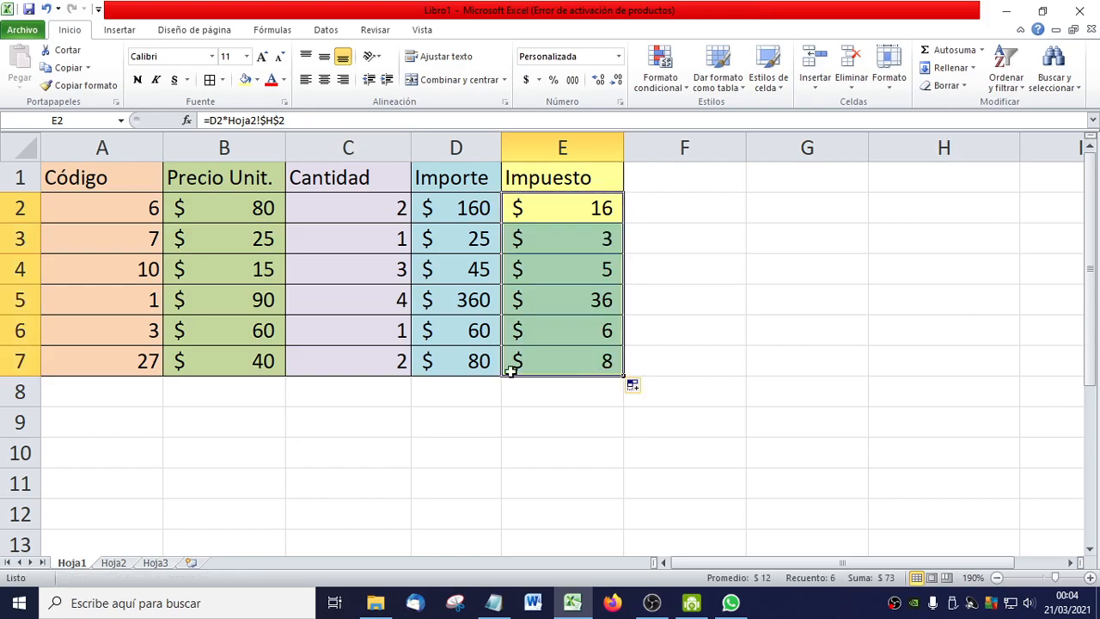
- Check the filled Impuesto formulas down column E for their Importe and Hoja2 tax percentage references
left_click(606, 228)
left_click(602, 297)
left_click(575, 354)
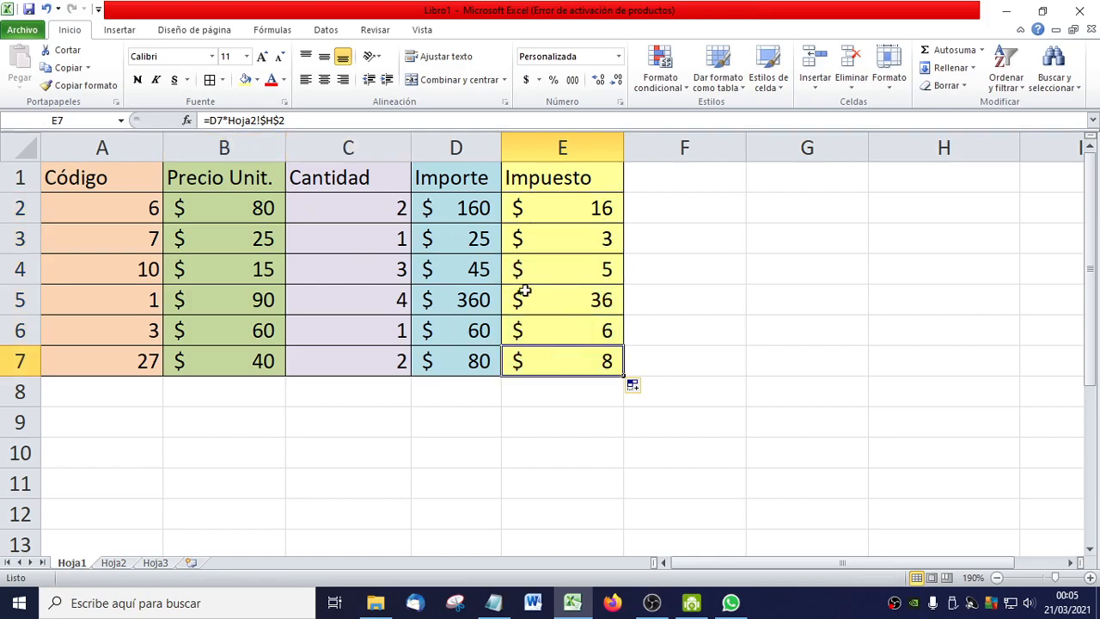
left_click(558, 323)
left_click(574, 307)
left_click(580, 274)
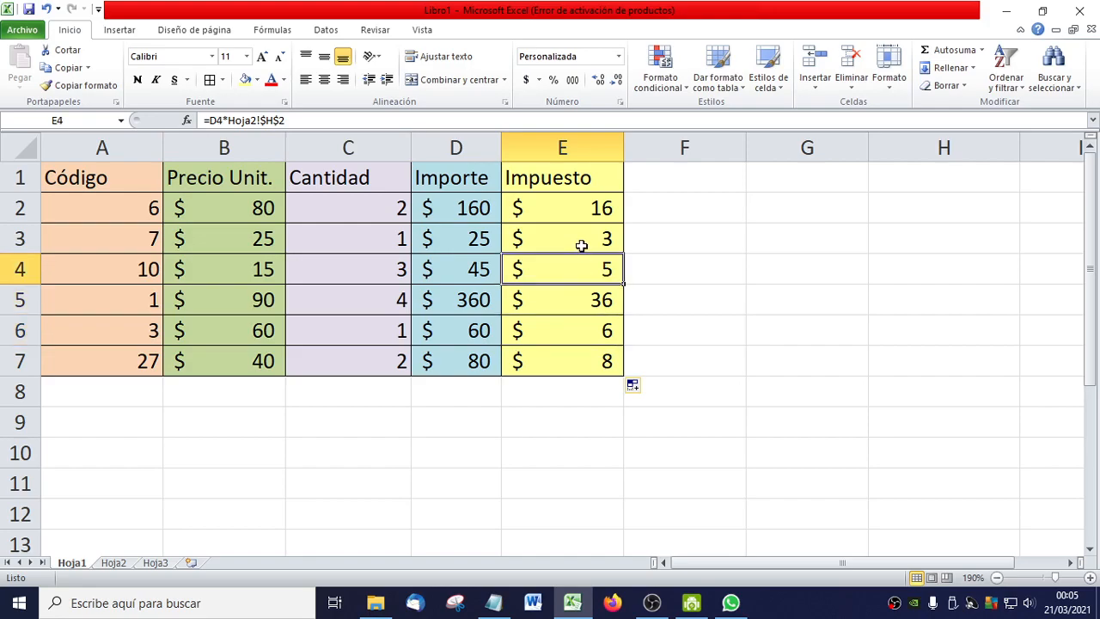
left_click(573, 186)
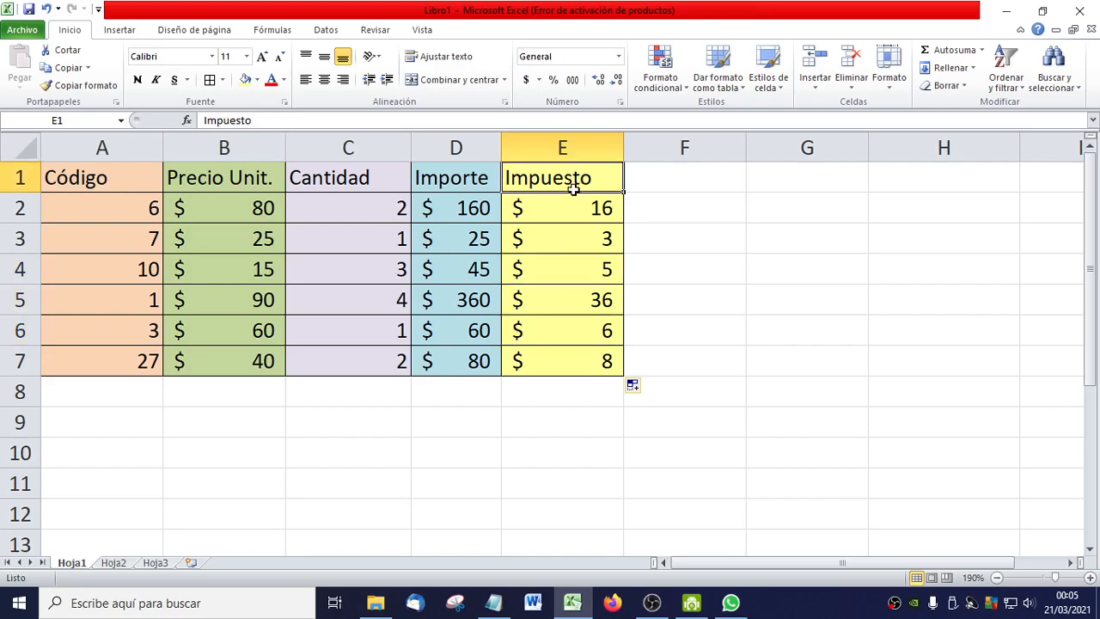